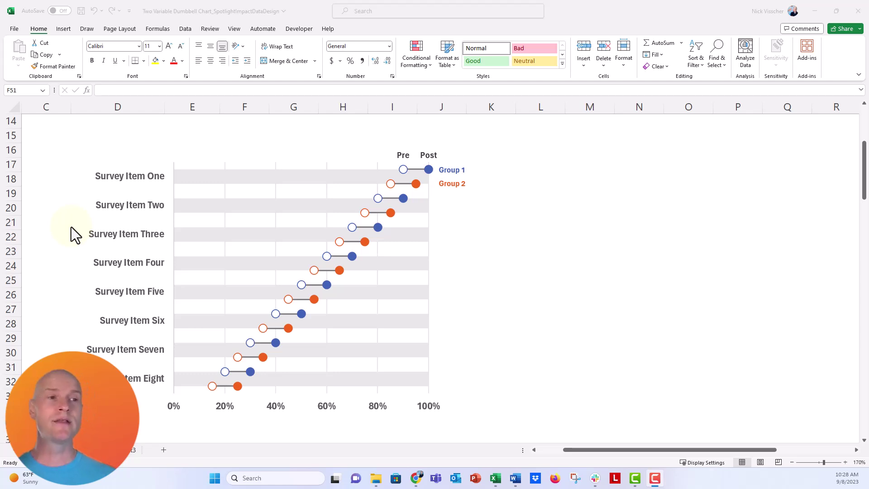
Step: Select the survey item names and their Survey Rating values in D40:E48
{"action": "scroll", "coordinate": [71, 228], "scroll_direction": "down", "scroll_amount": 7}
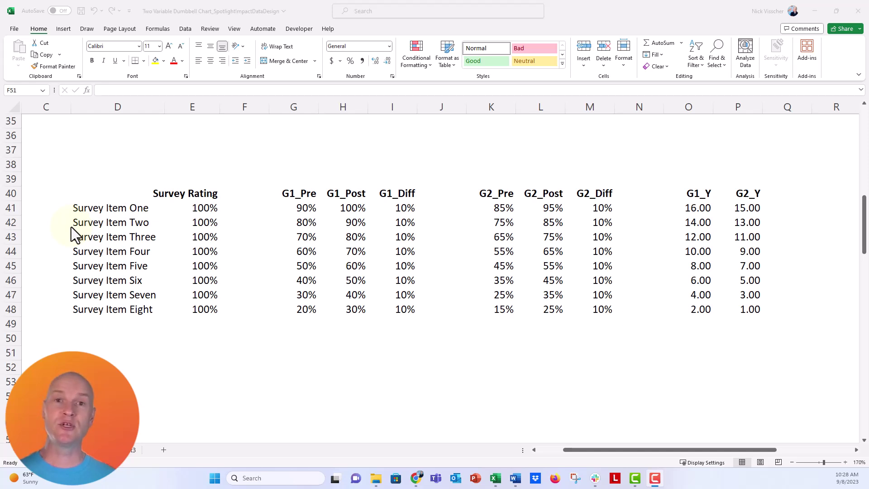
{"action": "scroll", "coordinate": [110, 320], "scroll_direction": "down", "scroll_amount": 1}
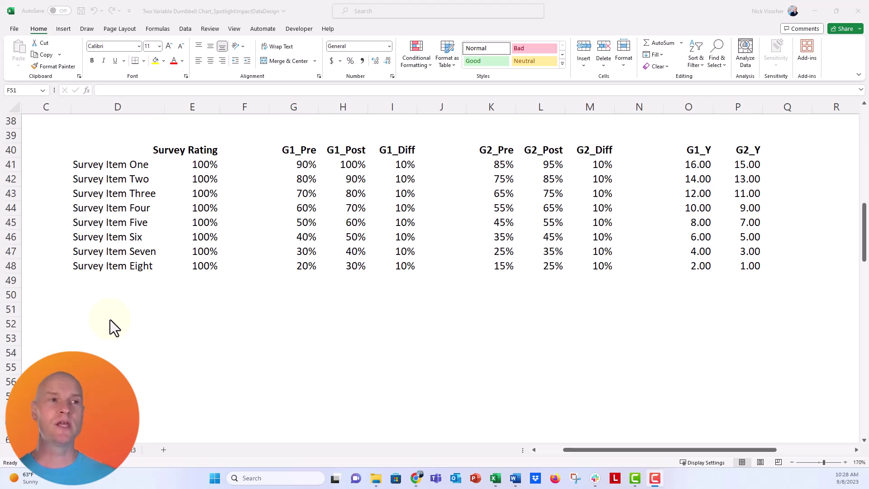
{"action": "left_click", "coordinate": [82, 152]}
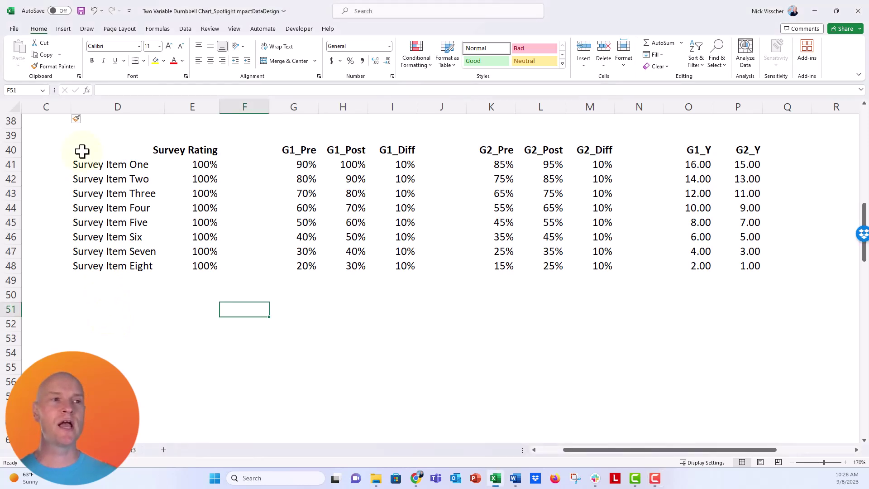
{"action": "left_click_drag", "start_coordinate": [83, 152], "coordinate": [173, 265]}
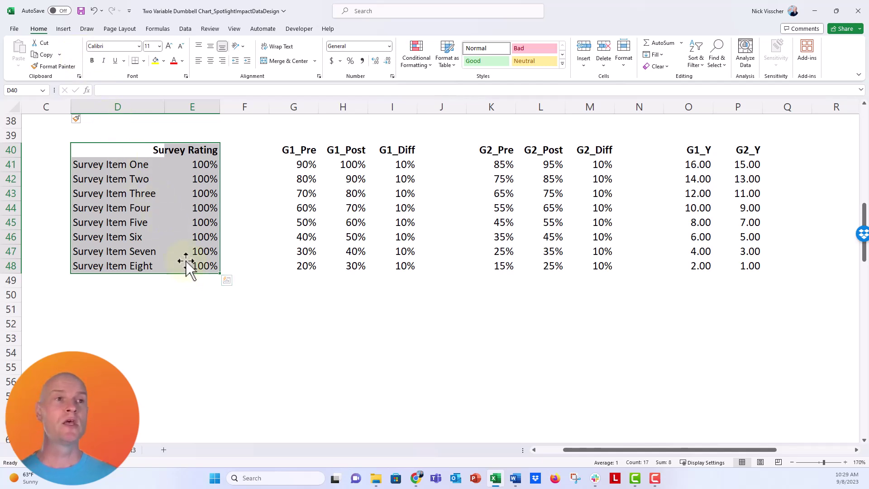
Step: Insert a clustered bar chart of the ratings below the table and delete its title
{"action": "left_click", "coordinate": [65, 29]}
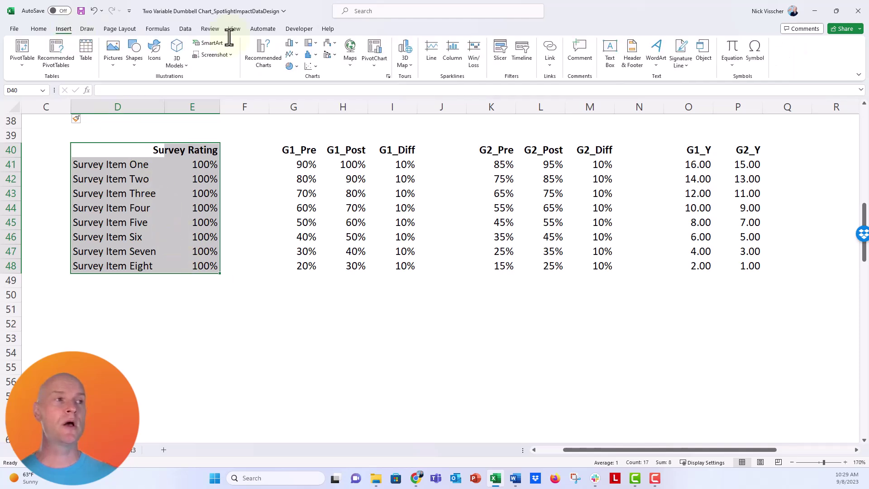
{"action": "left_click", "coordinate": [297, 42]}
{"action": "left_click", "coordinate": [302, 156]}
{"action": "left_click_drag", "start_coordinate": [318, 169], "coordinate": [291, 271]}
{"action": "scroll", "coordinate": [291, 273], "scroll_direction": "down", "scroll_amount": 1}
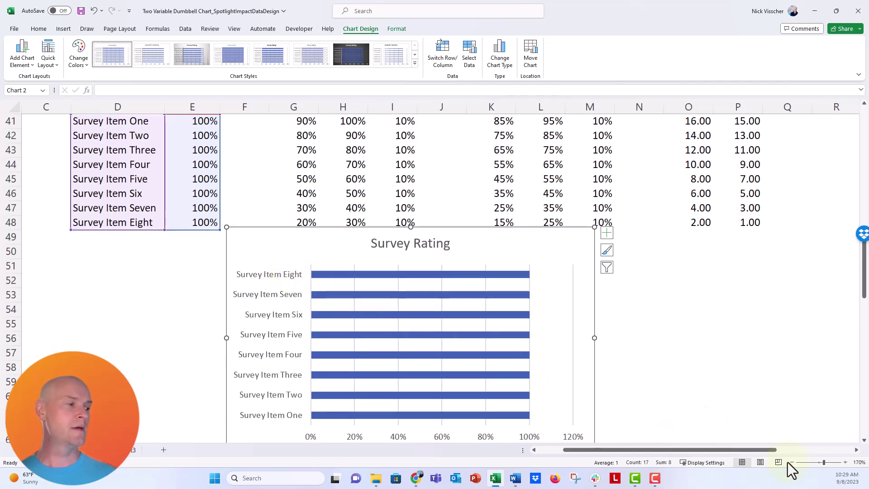
{"action": "left_click", "coordinate": [791, 462]}
{"action": "left_click", "coordinate": [792, 463]}
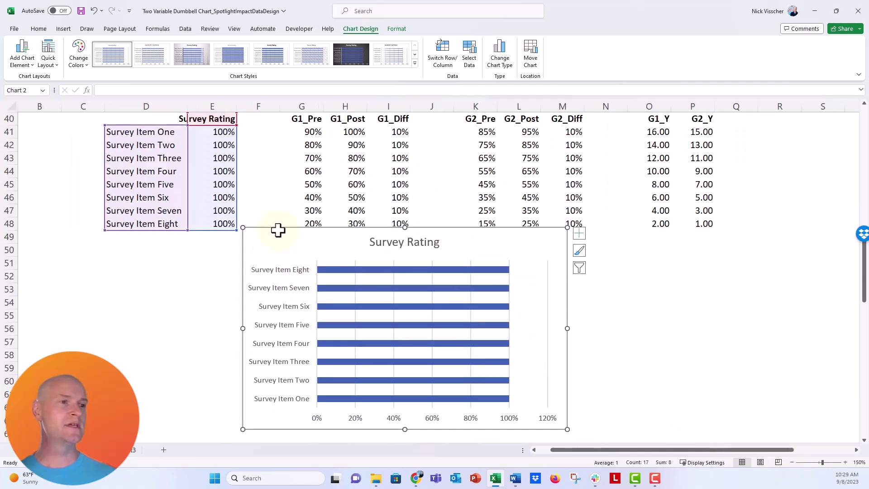
{"action": "left_click_drag", "start_coordinate": [278, 230], "coordinate": [274, 237]}
{"action": "left_click", "coordinate": [377, 258]}
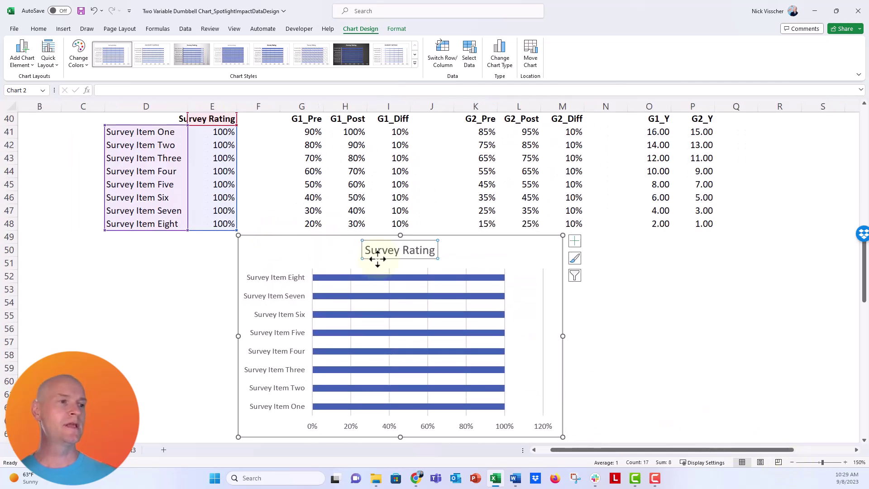
{"action": "key", "text": "Delete"}
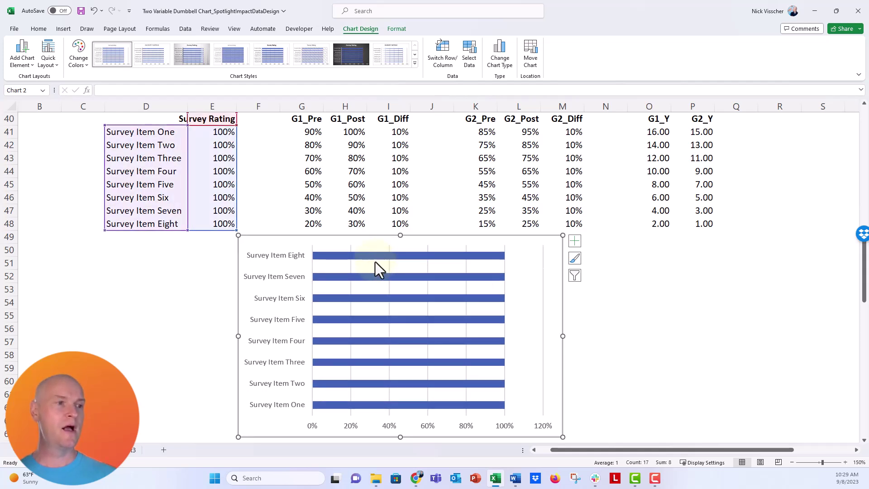
Step: Fix the value axis bounds at maximum 1.0 and minimum 0.0
{"action": "left_click", "coordinate": [312, 425]}
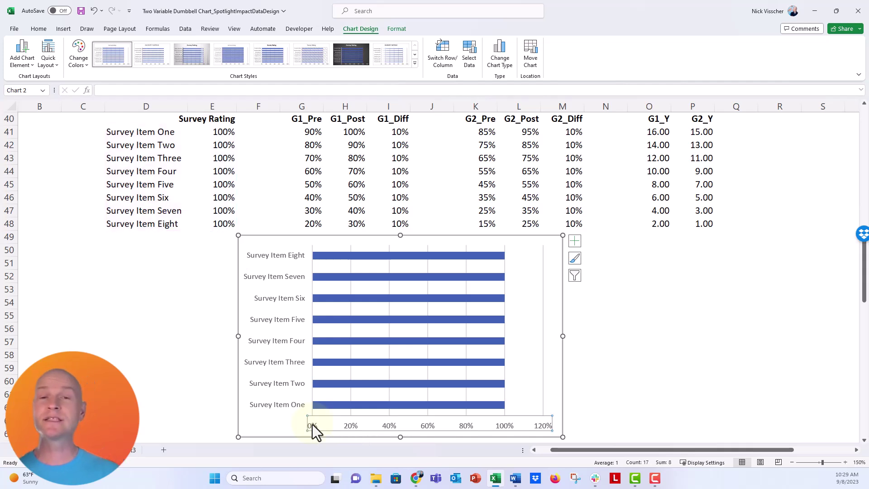
{"action": "right_click", "coordinate": [313, 425]}
{"action": "left_click", "coordinate": [336, 414]}
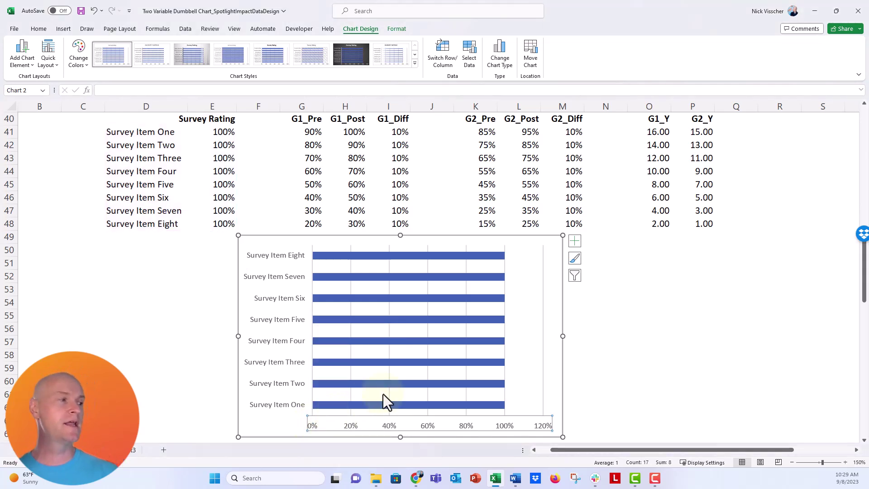
{"action": "double_click", "coordinate": [814, 197]}
{"action": "type", "text": "1.0"}
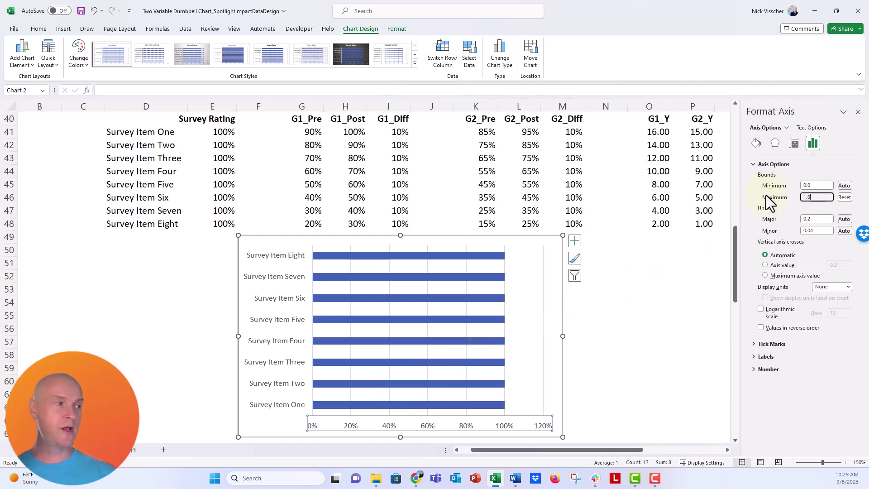
{"action": "key", "text": "Return"}
{"action": "double_click", "coordinate": [817, 185]}
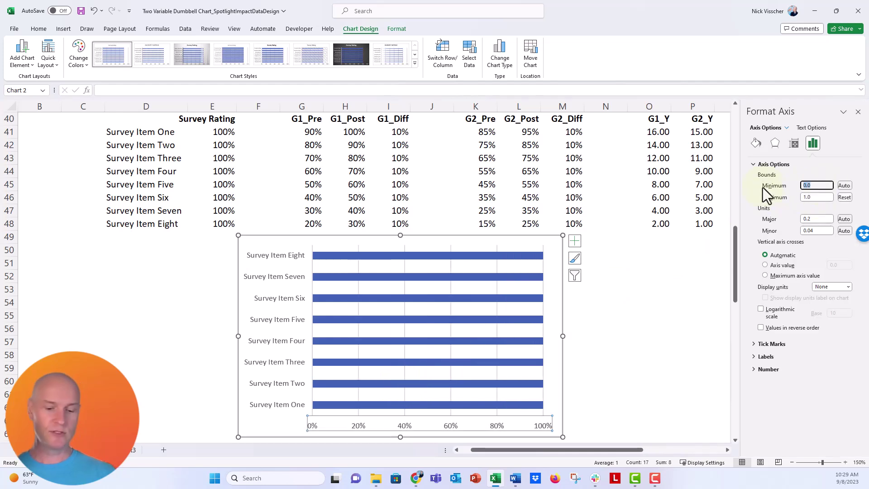
{"action": "type", "text": "0.0"}
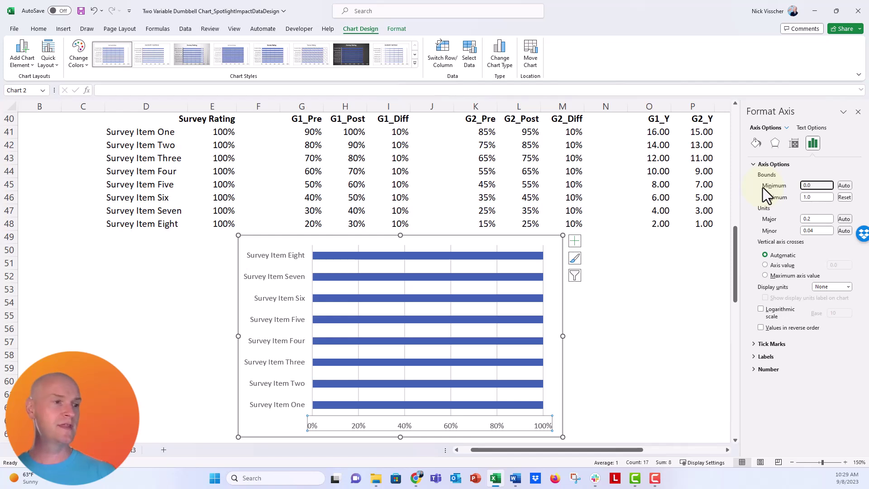
{"action": "left_click", "coordinate": [808, 220]}
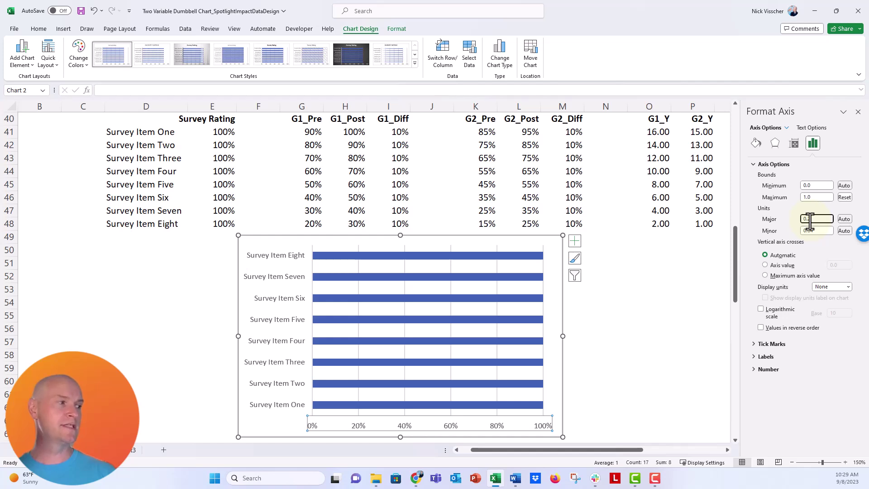
Step: Give the bar series a light grey solid fill and a 100% gap width
{"action": "left_click", "coordinate": [314, 255]}
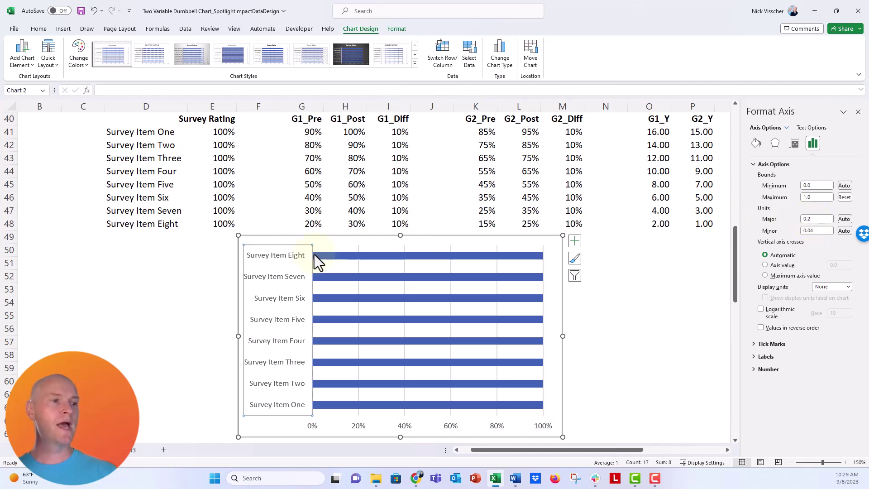
{"action": "left_click", "coordinate": [349, 257]}
{"action": "left_click", "coordinate": [756, 146]}
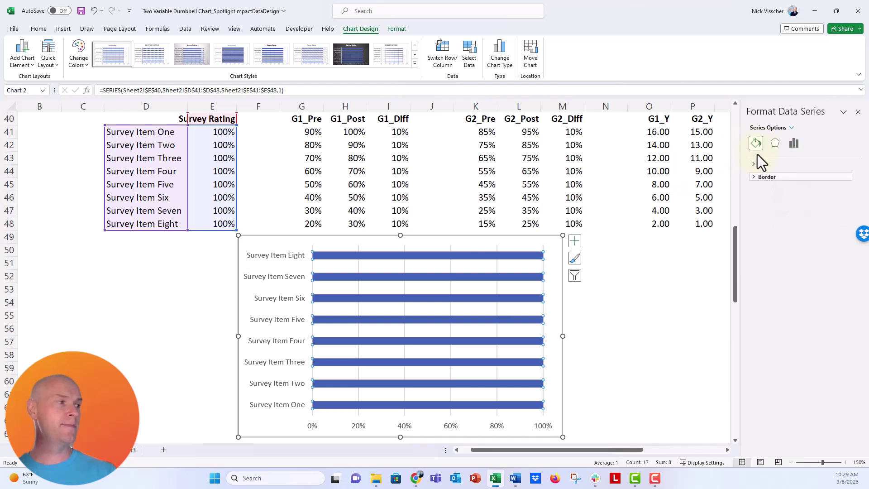
{"action": "left_click", "coordinate": [756, 165]}
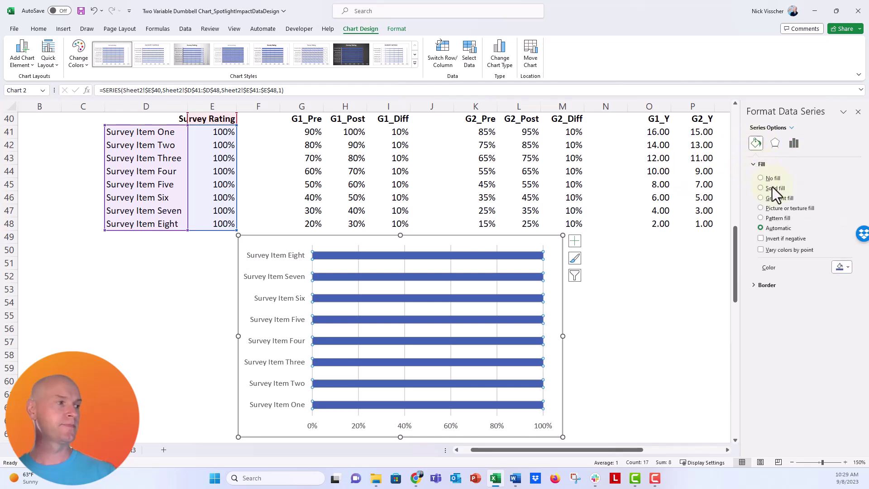
{"action": "left_click", "coordinate": [843, 268]}
{"action": "left_click", "coordinate": [805, 292]}
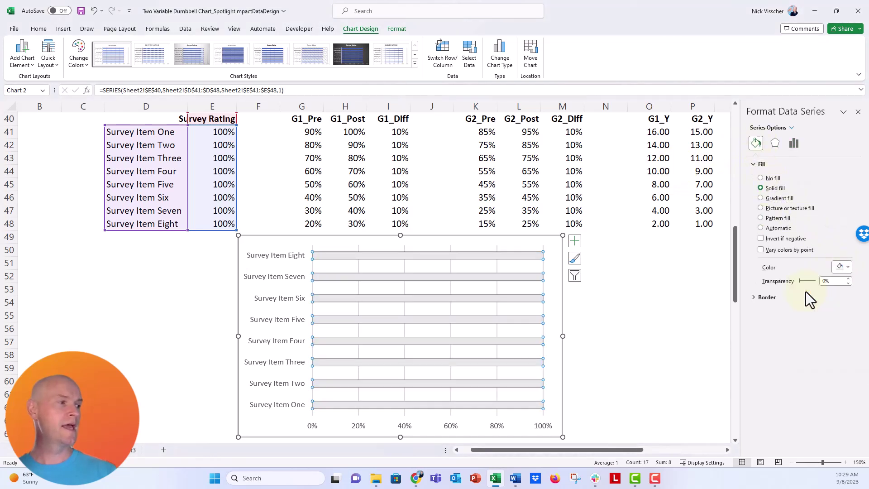
{"action": "left_click", "coordinate": [790, 148]}
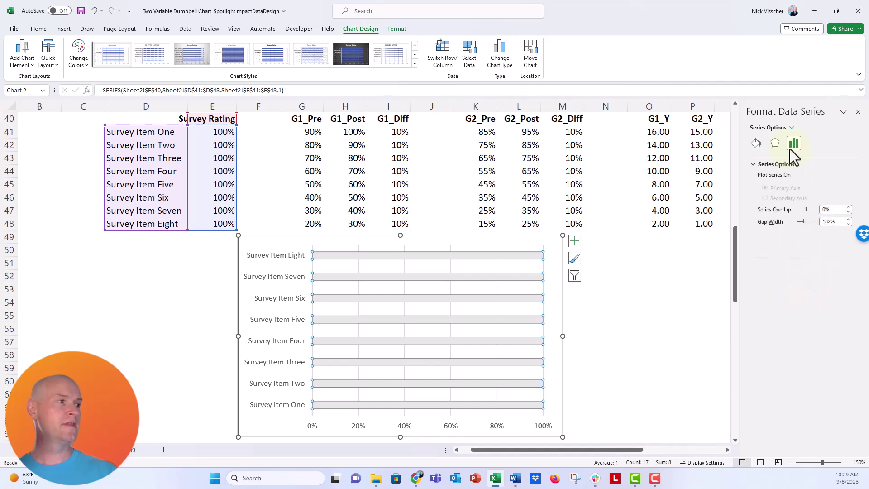
{"action": "left_click_drag", "start_coordinate": [835, 221], "coordinate": [816, 222]}
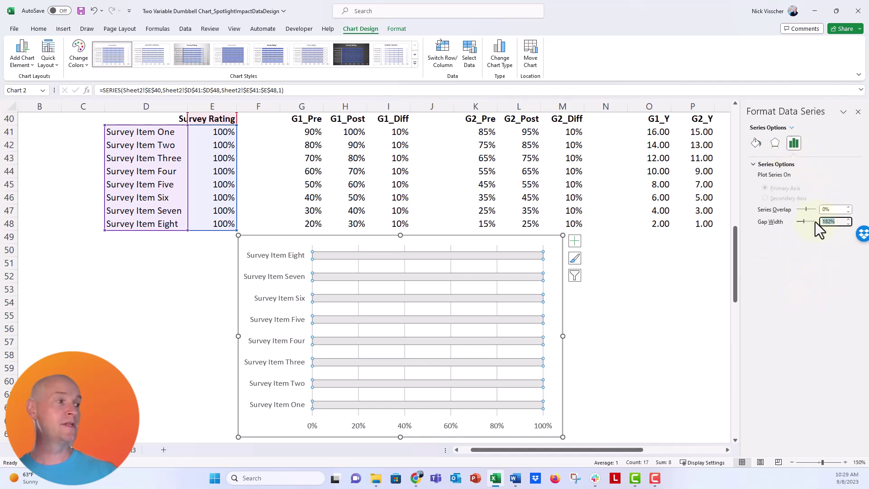
{"action": "type", "text": "100"}
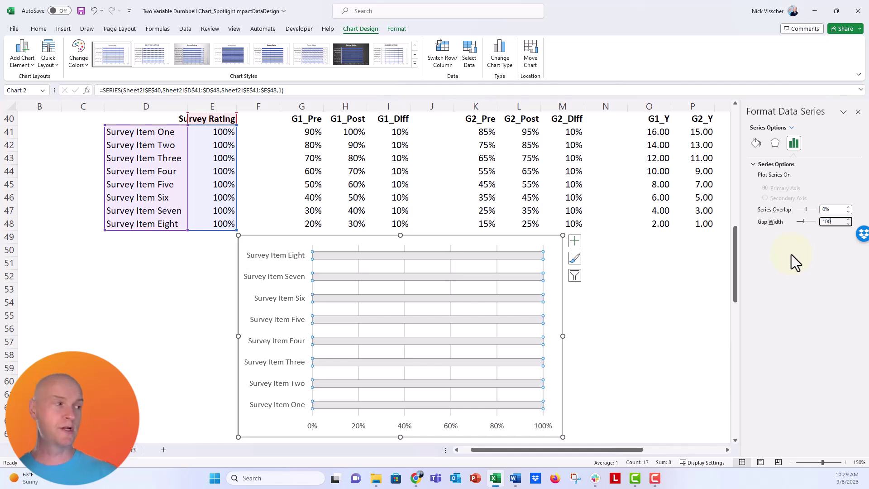
{"action": "key", "text": "Return"}
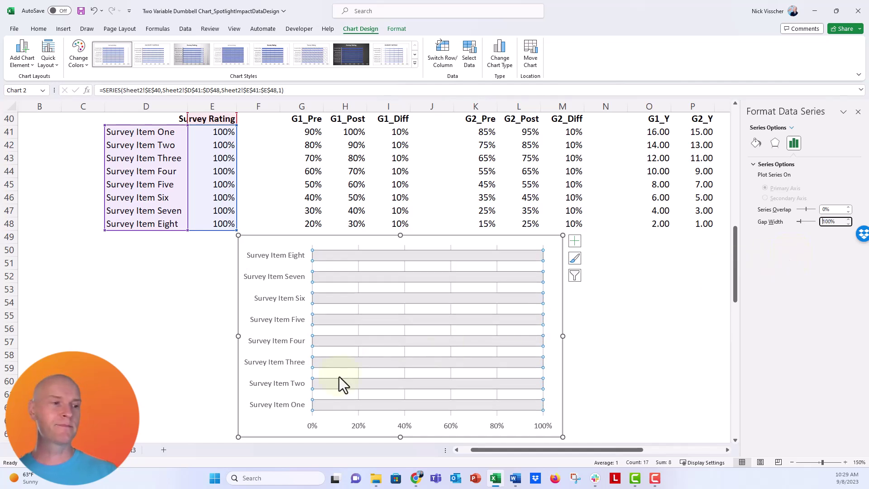
Step: Set the chart area border to No line
{"action": "left_click", "coordinate": [200, 330]}
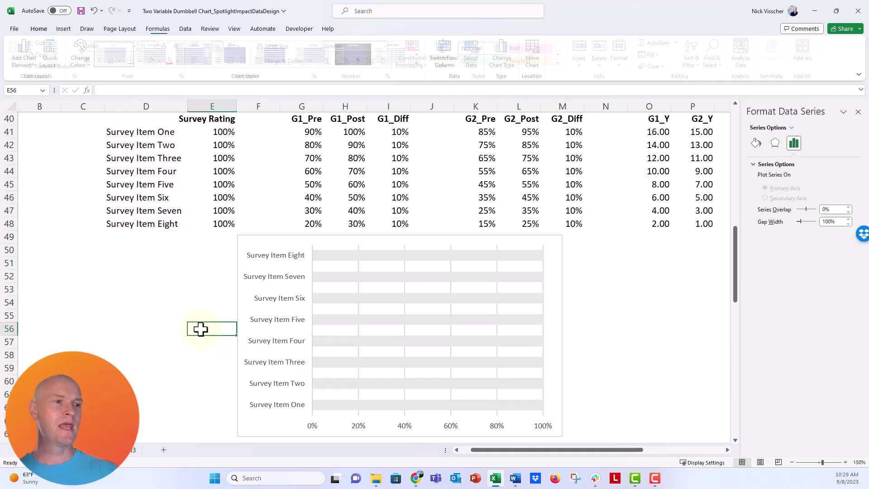
{"action": "left_click", "coordinate": [250, 238]}
{"action": "left_click", "coordinate": [758, 265]}
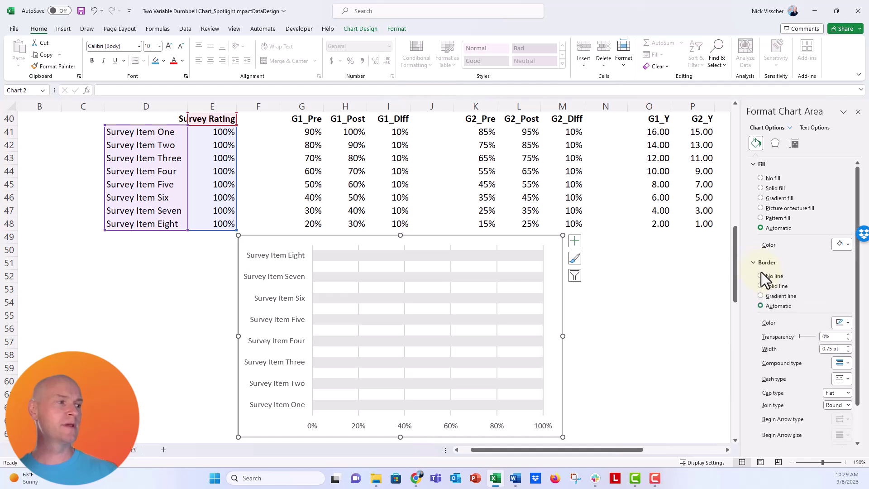
{"action": "left_click", "coordinate": [761, 276]}
{"action": "left_click", "coordinate": [672, 346]}
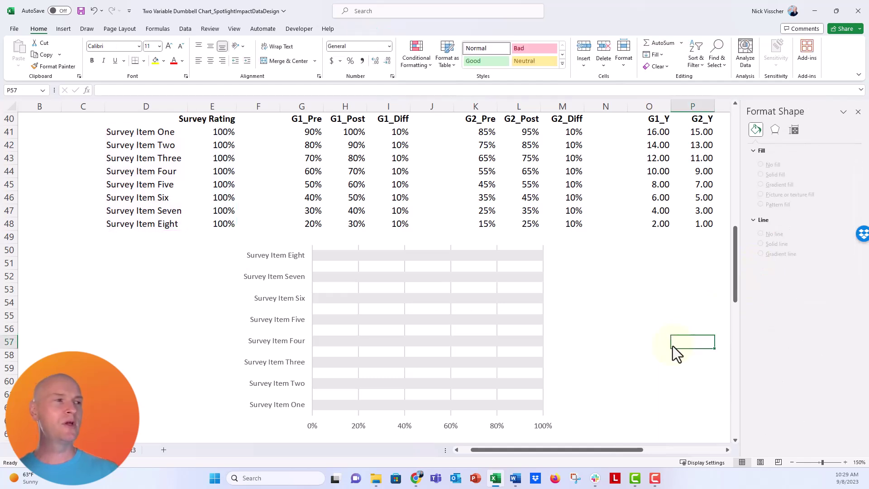
{"action": "left_click_drag", "start_coordinate": [636, 450], "coordinate": [650, 451]}
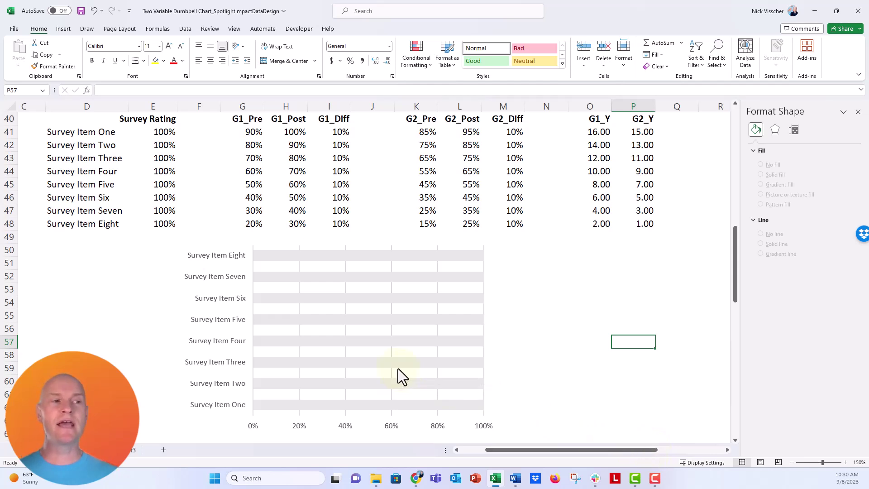
{"action": "mouse_move", "coordinate": [273, 258]}
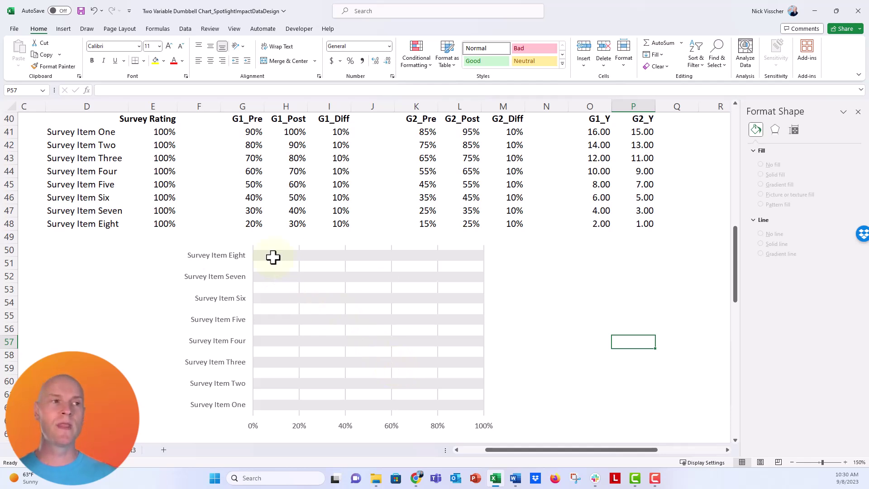
Step: Copy the G1_Pre column (G40:G48) and paste it into the chart as a new series
{"action": "left_click", "coordinate": [245, 121]}
{"action": "left_click_drag", "start_coordinate": [245, 122], "coordinate": [243, 223]}
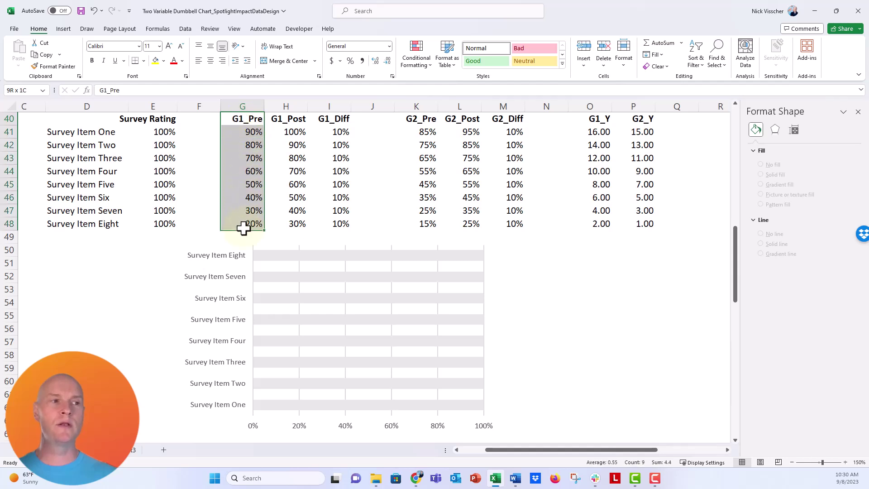
{"action": "key", "text": "ctrl+c"}
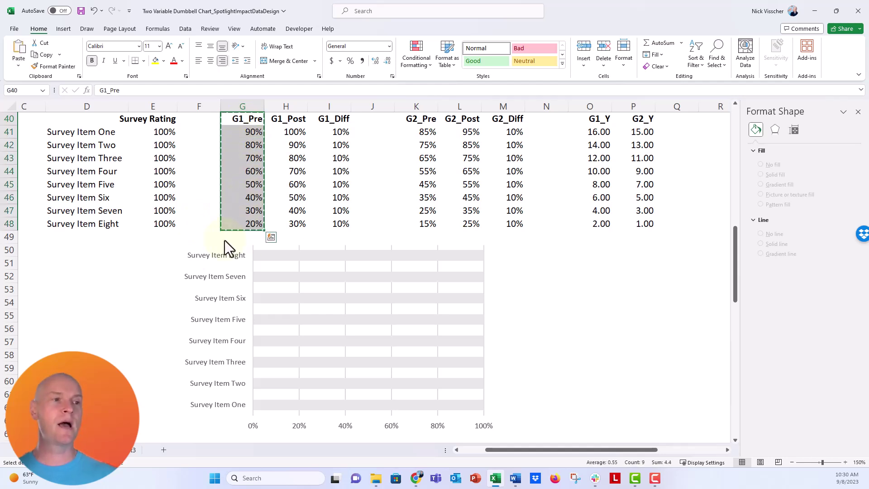
{"action": "left_click", "coordinate": [225, 249]}
{"action": "left_click", "coordinate": [217, 236]}
{"action": "key", "text": "ctrl+v"}
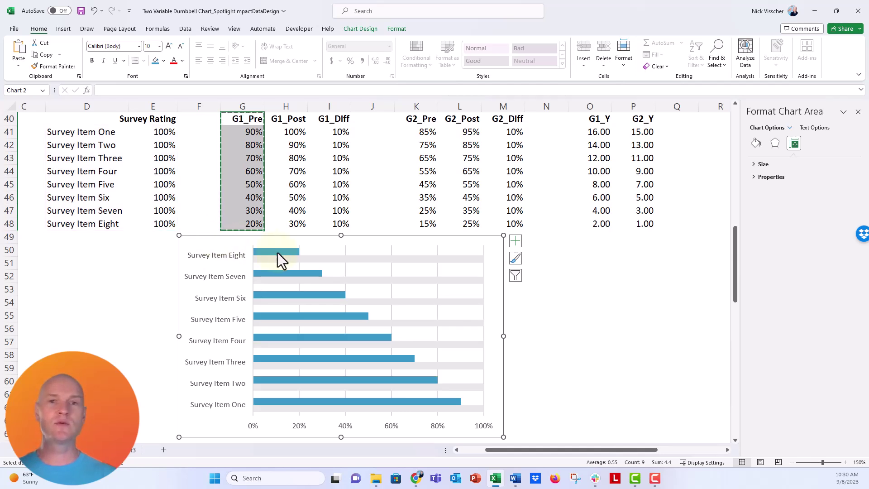
Step: Change the G1_Pre series to a Scatter type in a combo chart
{"action": "left_click", "coordinate": [278, 253]}
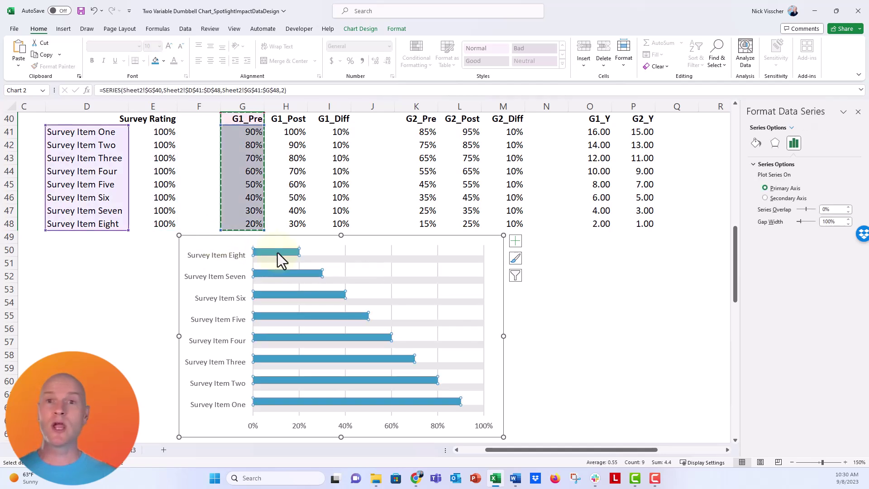
{"action": "right_click", "coordinate": [277, 253]}
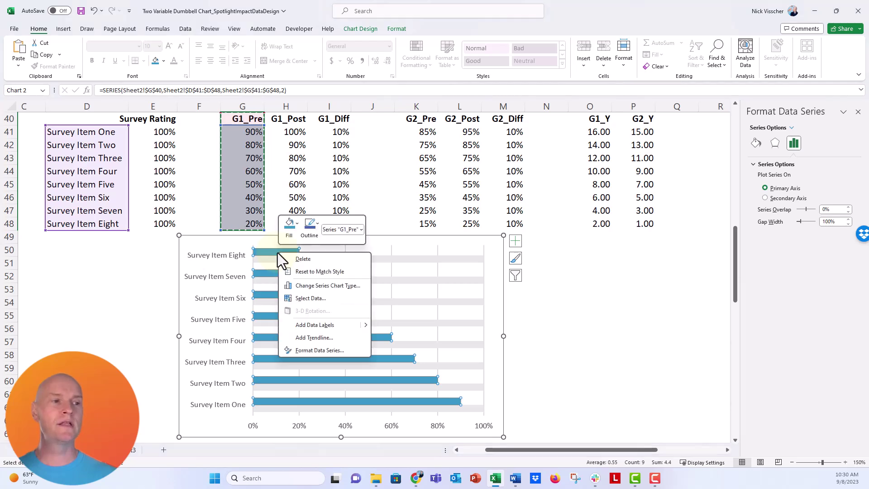
{"action": "left_click", "coordinate": [343, 287]}
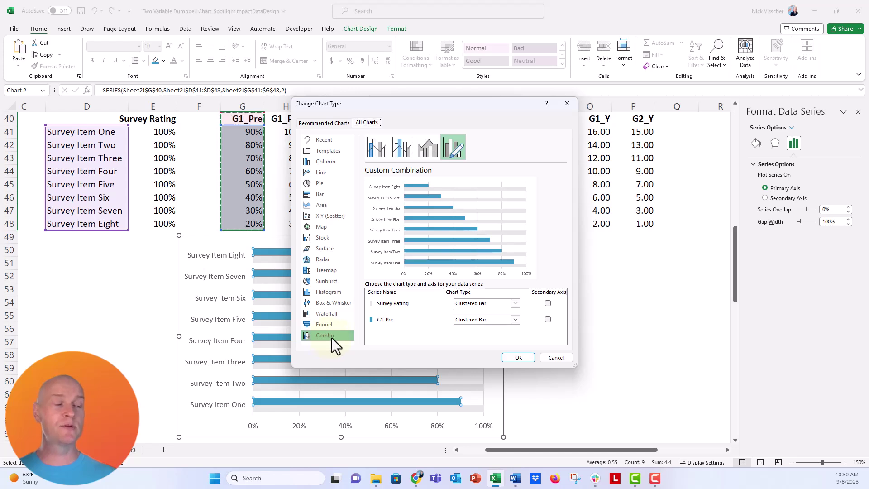
{"action": "left_click", "coordinate": [515, 320]}
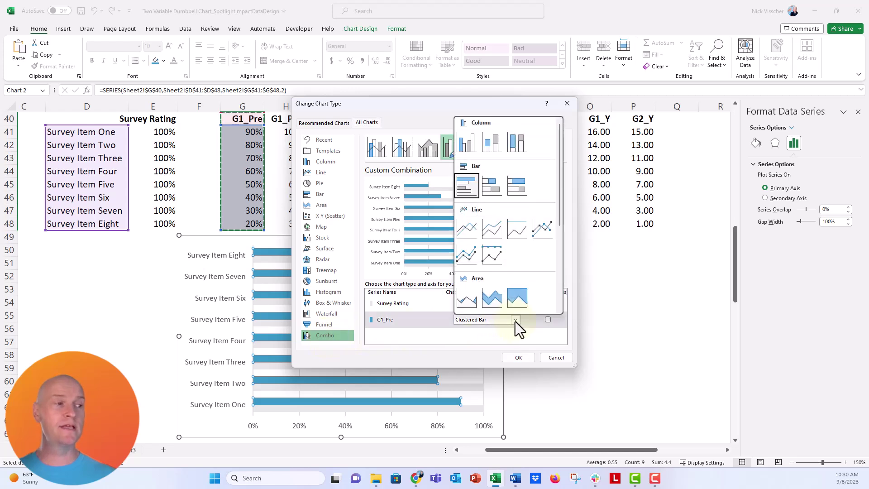
{"action": "scroll", "coordinate": [513, 317], "scroll_direction": "down", "scroll_amount": 3}
{"action": "left_click", "coordinate": [464, 232]}
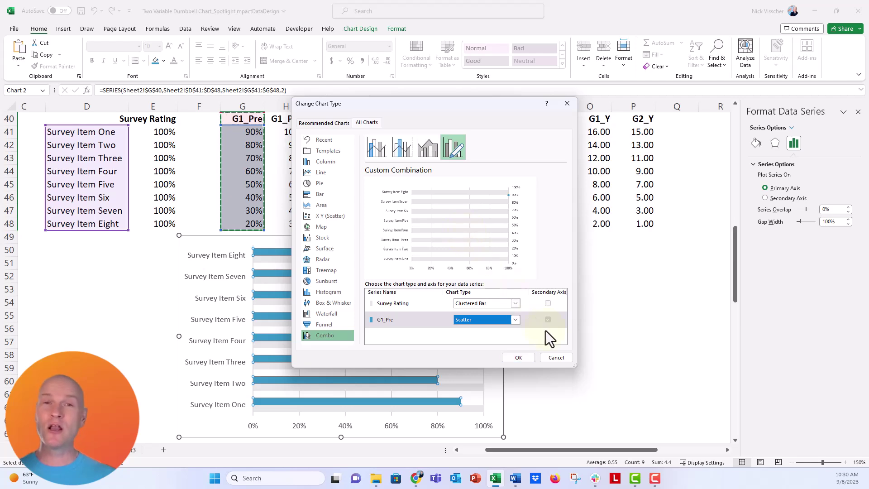
Step: Apply the combo chart and format the secondary vertical axis as Number with 1 decimal place
{"action": "left_click", "coordinate": [517, 357]}
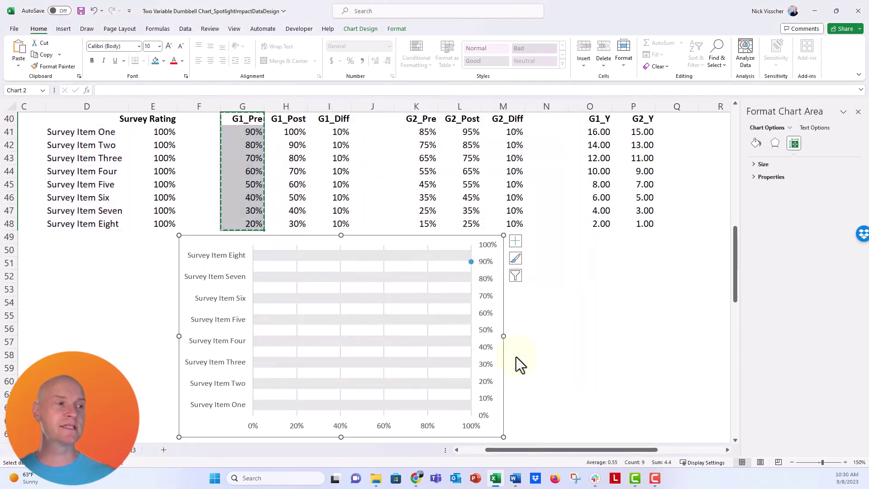
{"action": "left_click", "coordinate": [484, 279]}
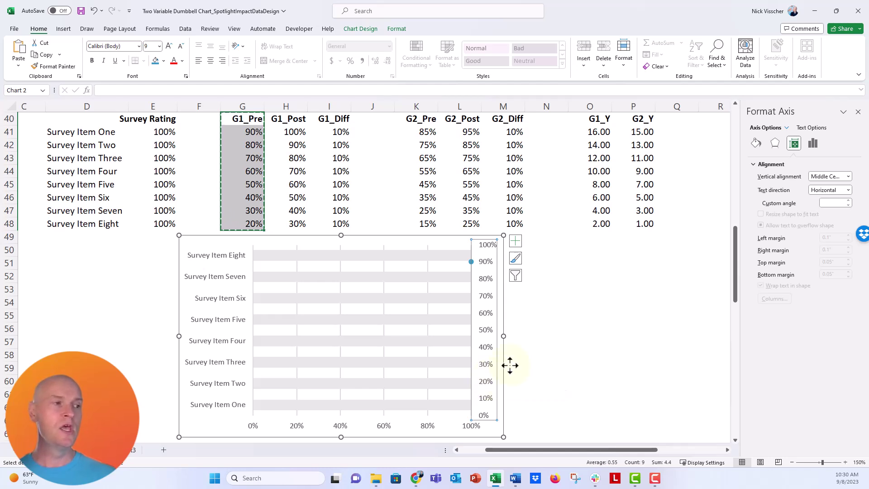
{"action": "left_click", "coordinate": [813, 144]}
{"action": "left_click", "coordinate": [753, 164]}
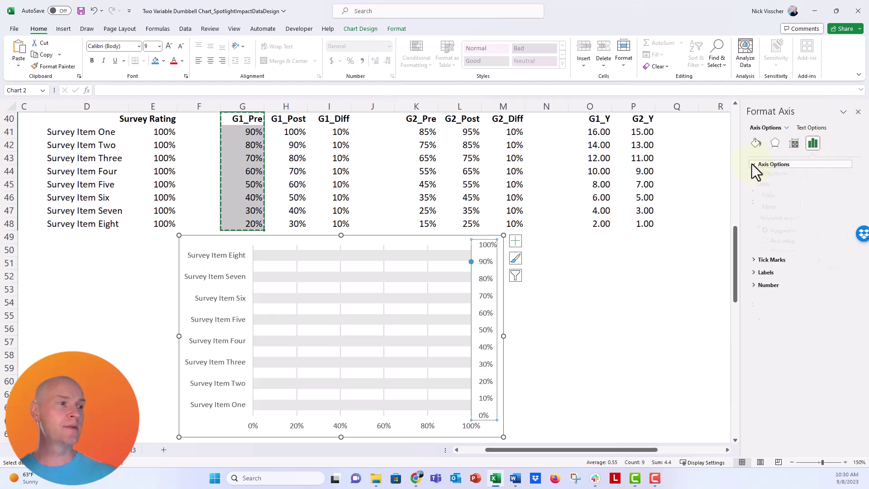
{"action": "left_click", "coordinate": [755, 368]}
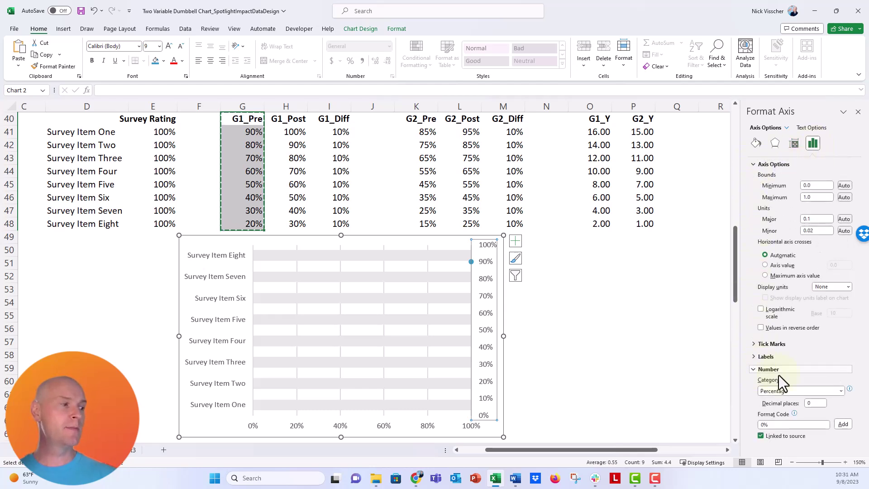
{"action": "left_click", "coordinate": [841, 392]}
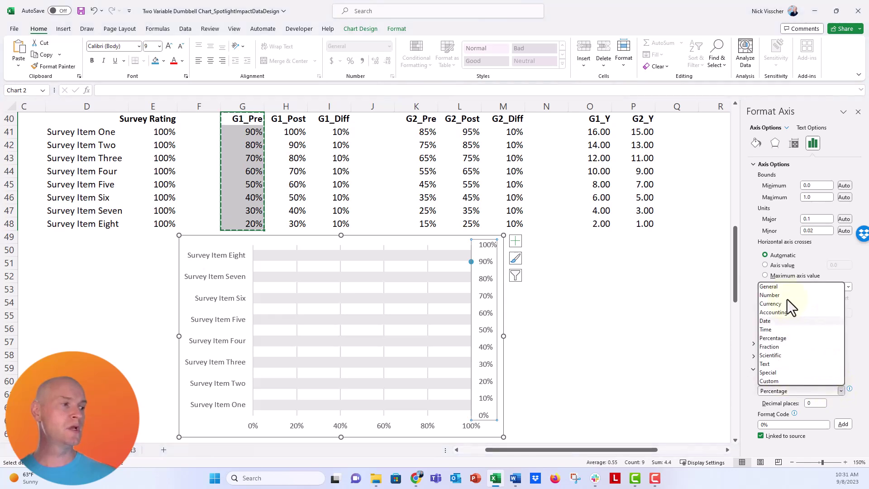
{"action": "key", "text": "Escape"}
{"action": "double_click", "coordinate": [815, 403]}
{"action": "type", "text": "1"}
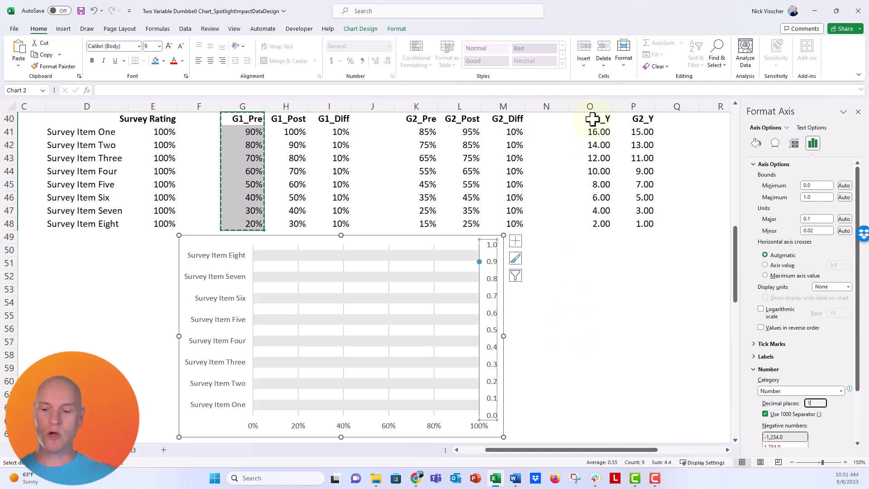
{"action": "left_click_drag", "start_coordinate": [592, 119], "coordinate": [624, 230]}
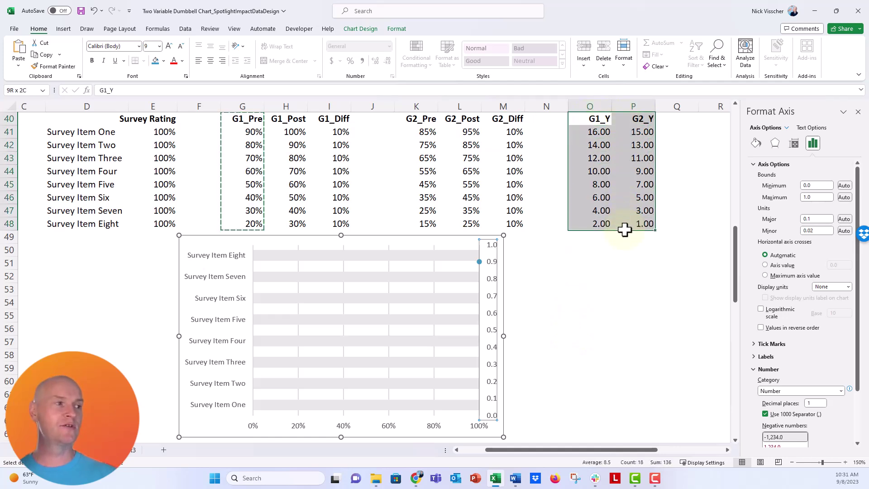
{"action": "left_click", "coordinate": [577, 132]}
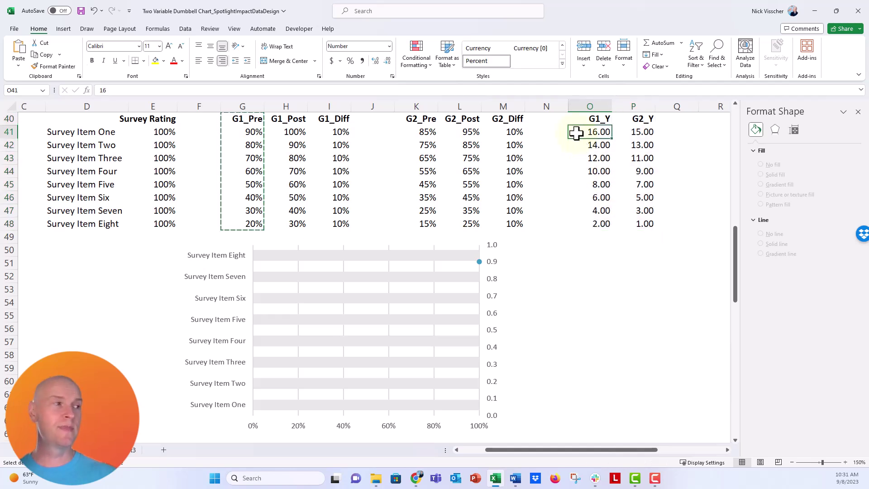
{"action": "left_click", "coordinate": [634, 131]}
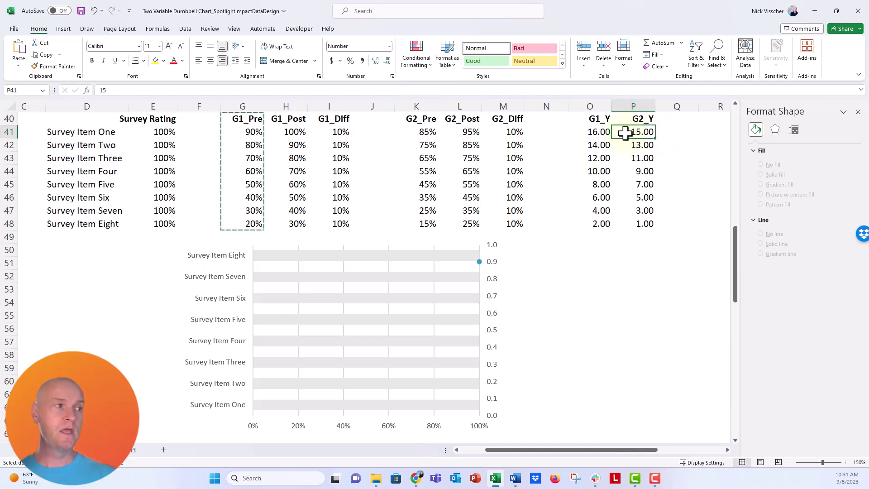
{"action": "left_click", "coordinate": [584, 131]}
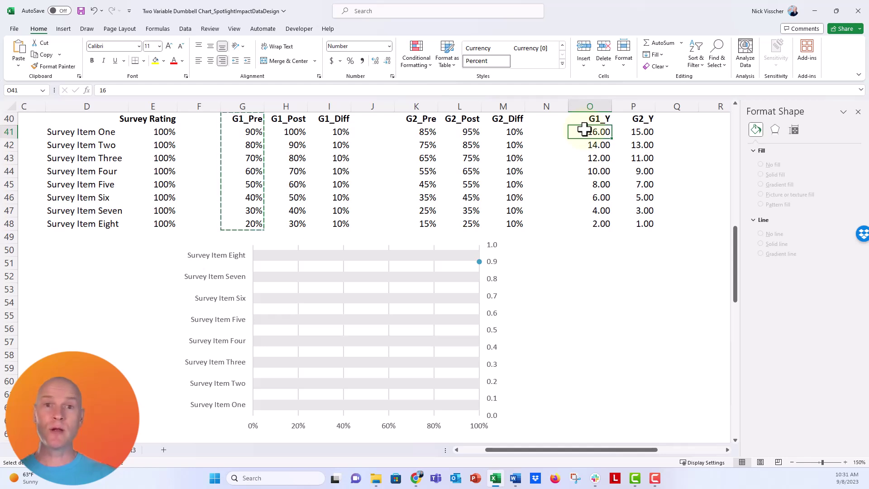
{"action": "left_click", "coordinate": [639, 224]}
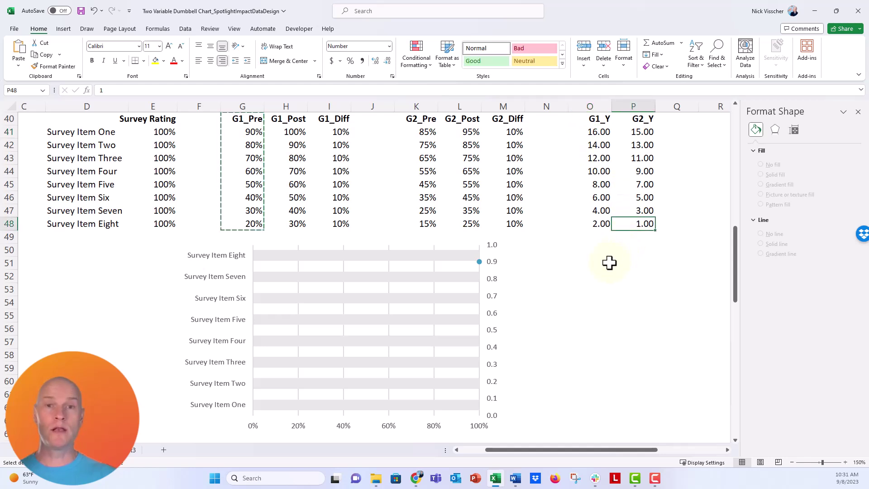
{"action": "left_click", "coordinate": [592, 133]}
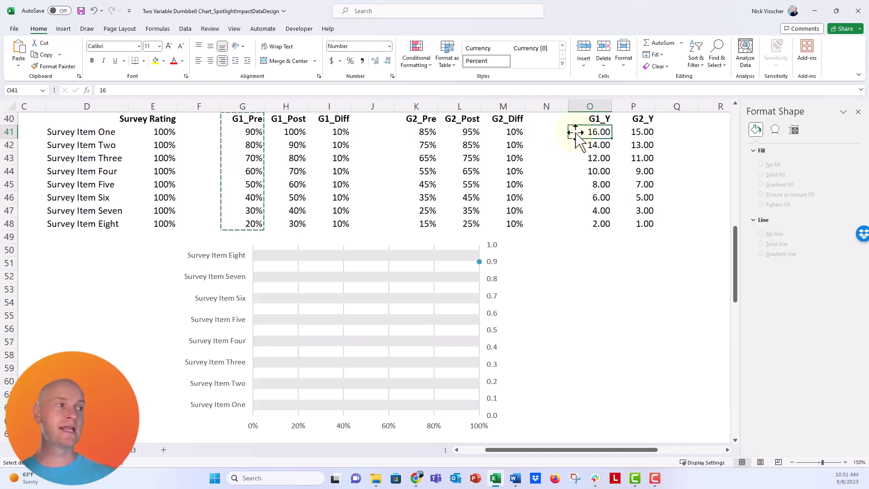
{"action": "left_click", "coordinate": [618, 132]}
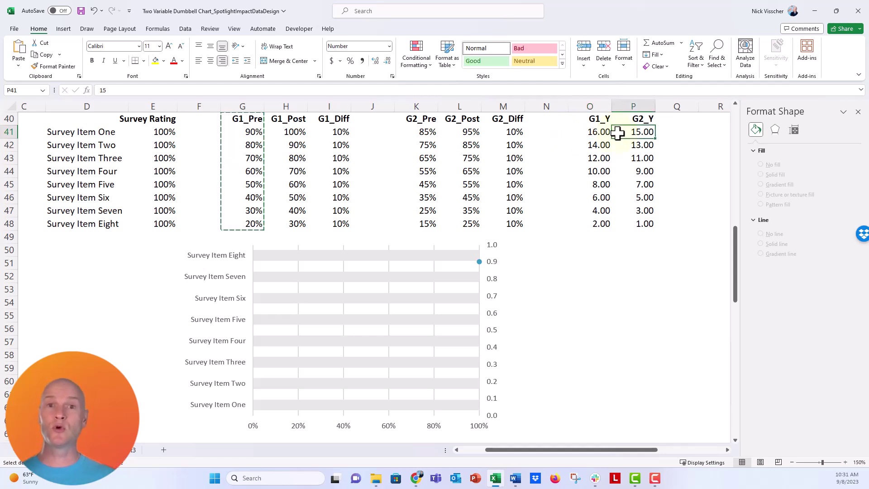
{"action": "left_click", "coordinate": [594, 132]}
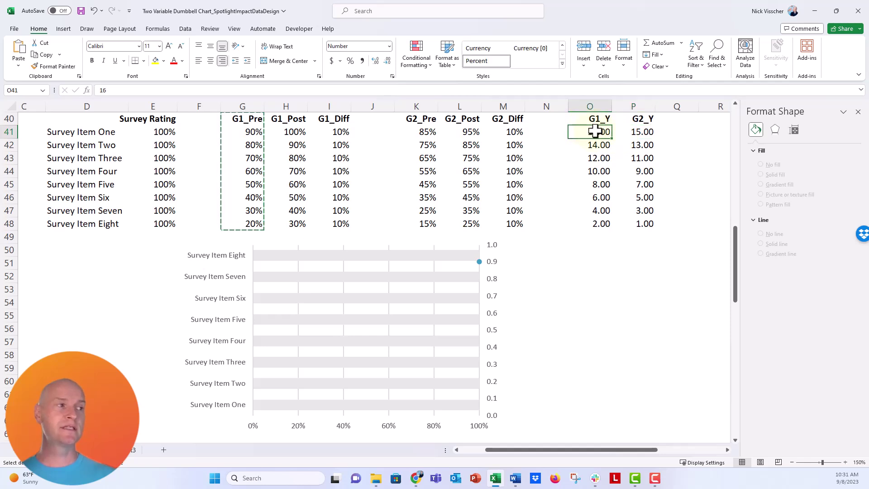
{"action": "left_click", "coordinate": [607, 146]}
{"action": "left_click", "coordinate": [630, 146]}
{"action": "left_click", "coordinate": [600, 155]}
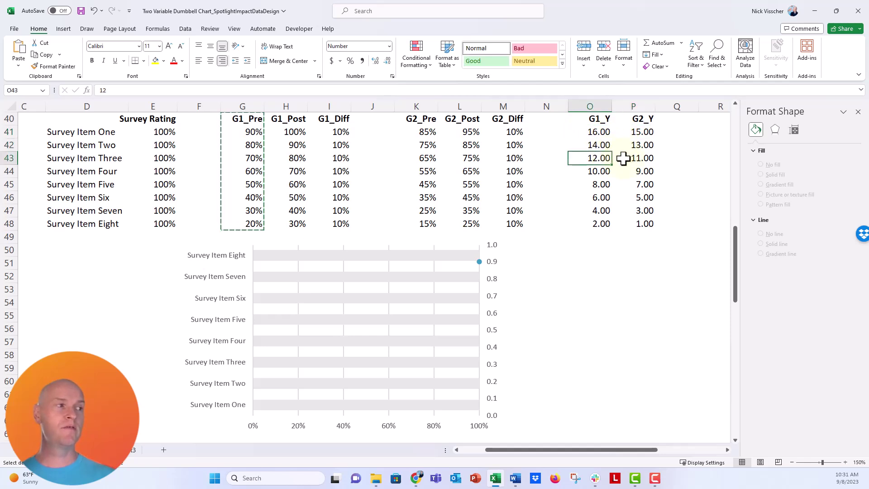
{"action": "left_click", "coordinate": [631, 159]}
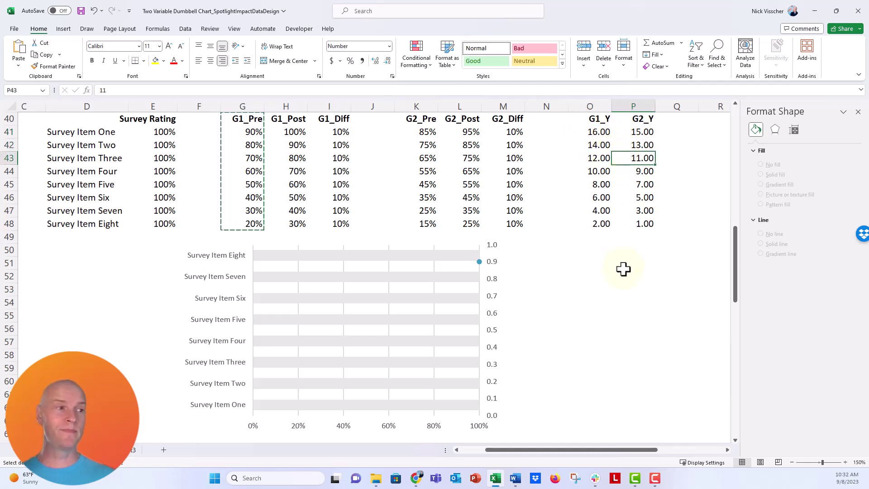
Step: Set the secondary vertical axis bounds to 1 and 16.0 with a major unit of 1.0
{"action": "left_click", "coordinate": [492, 270]}
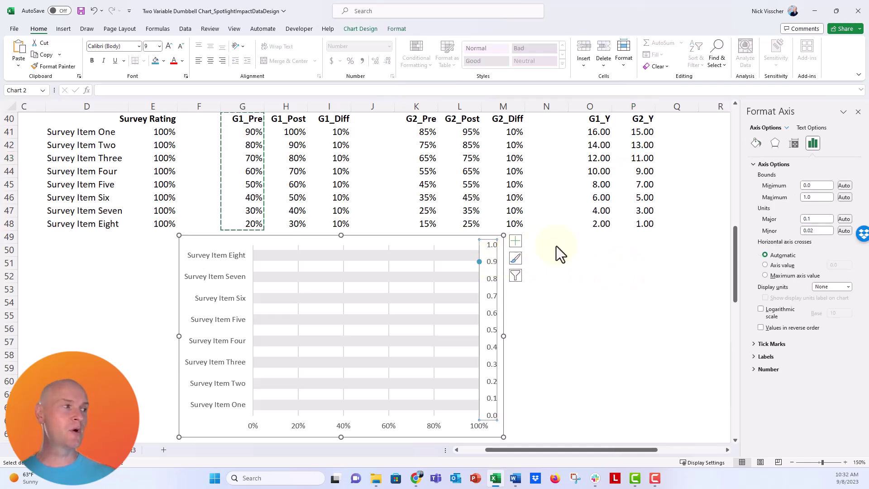
{"action": "left_click", "coordinate": [810, 185]}
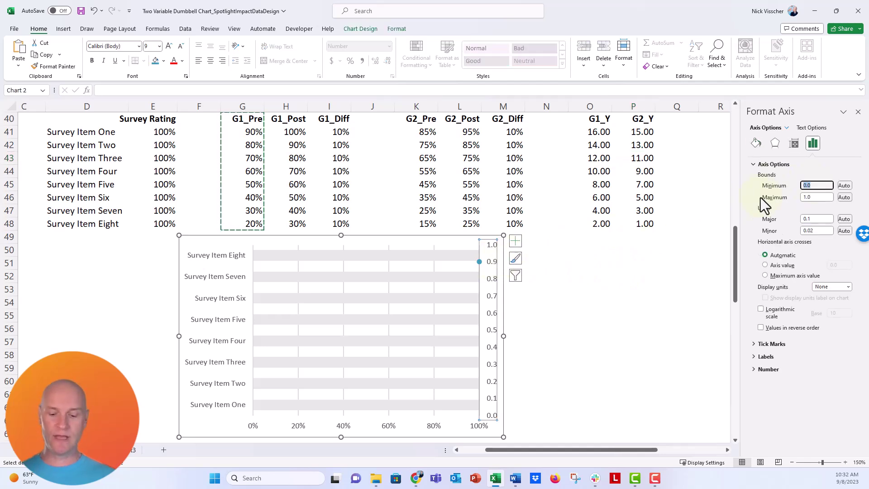
{"action": "type", "text": "1"}
{"action": "key", "text": "Tab"}
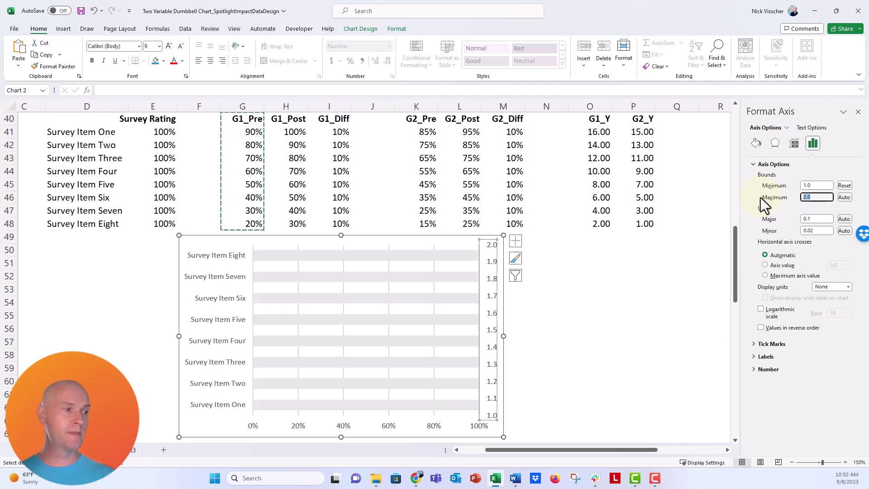
{"action": "type", "text": "16.0"}
{"action": "key", "text": "Return"}
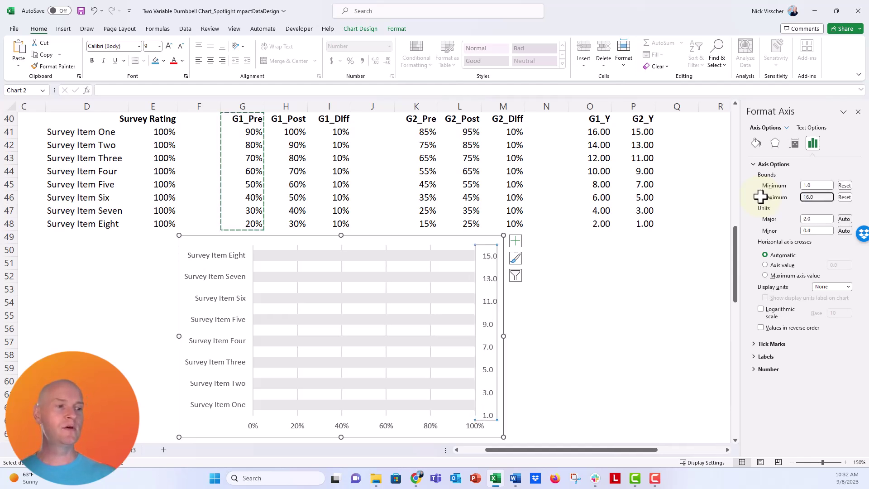
{"action": "left_click", "coordinate": [817, 219]}
{"action": "type", "text": "1.0"}
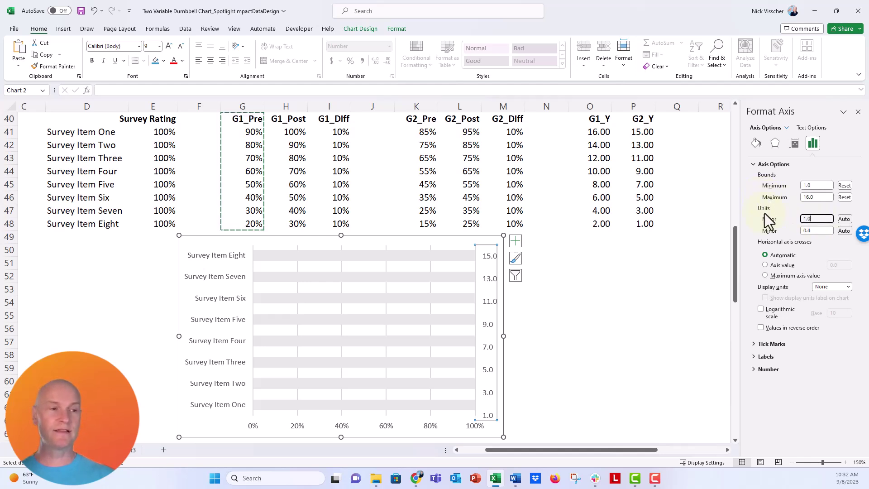
{"action": "key", "text": "Return"}
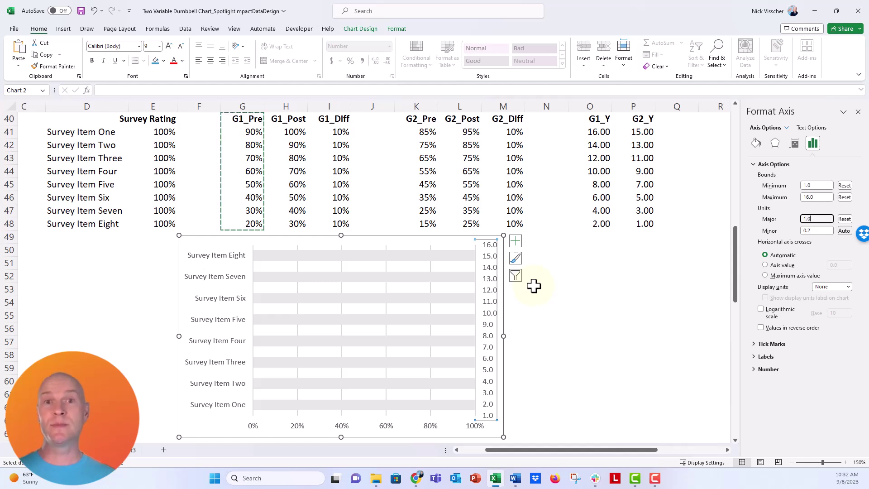
Step: Change the axis bounds to minimum 0.5 and maximum 16.5
{"action": "left_click", "coordinate": [755, 184]}
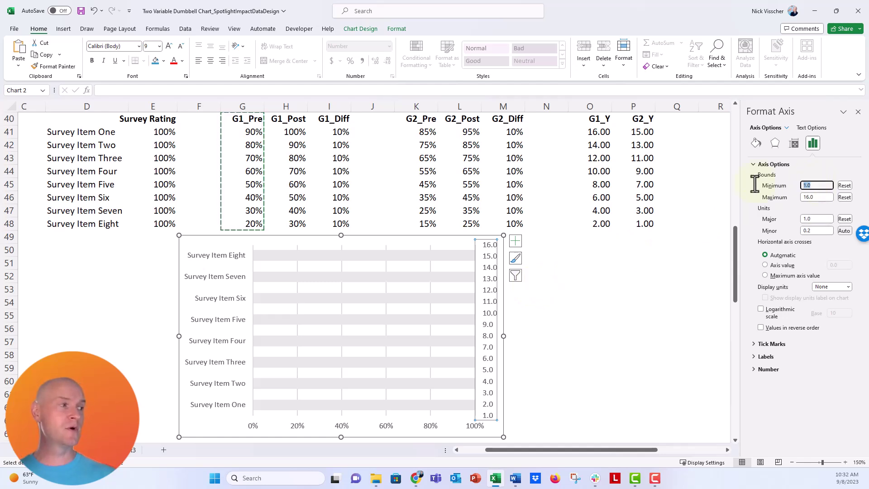
{"action": "type", "text": "0.5"}
{"action": "key", "text": "Tab"}
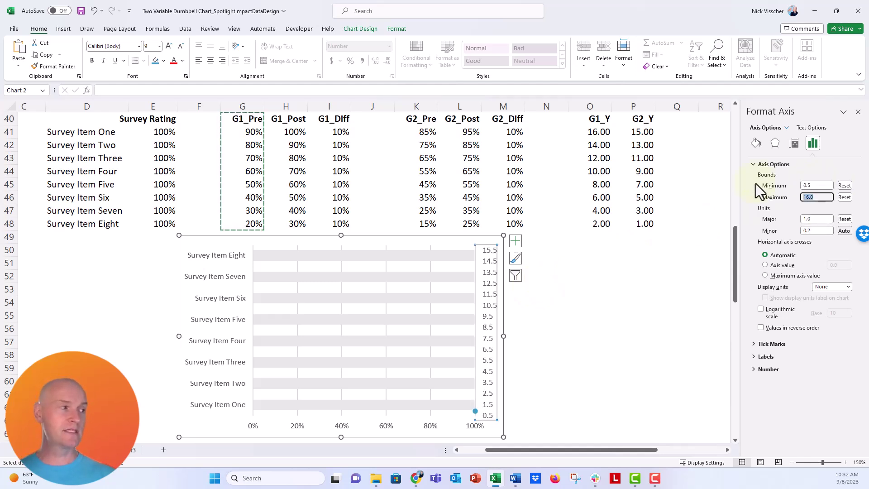
{"action": "type", "text": "16.5"}
{"action": "key", "text": "Return"}
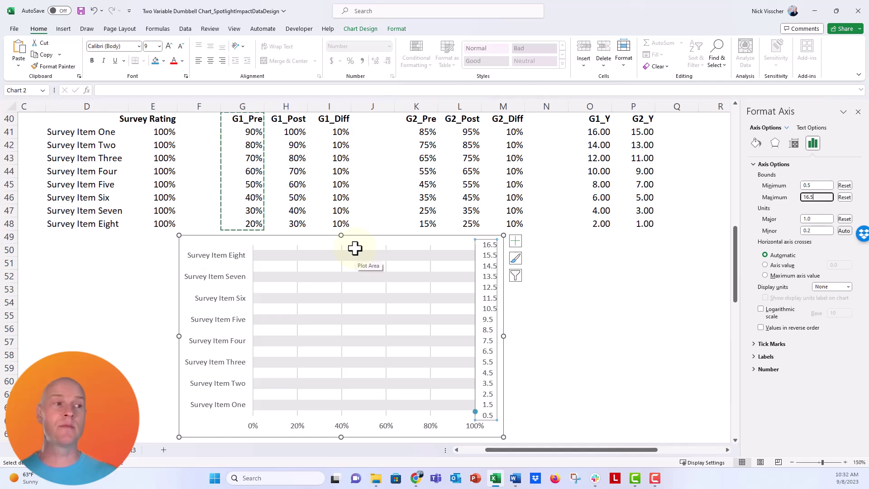
Step: Edit the G1_Pre series to use X values G41:G48 and Y values O41:O48
{"action": "right_click", "coordinate": [340, 256]}
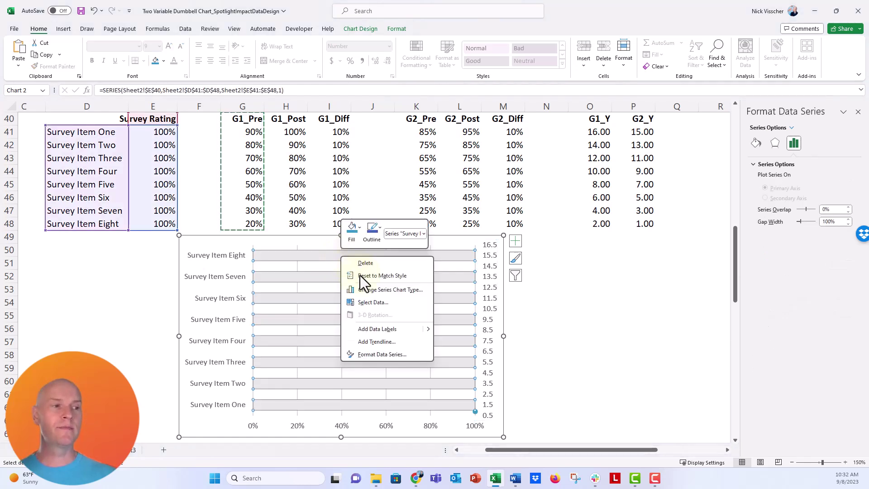
{"action": "left_click", "coordinate": [393, 303]}
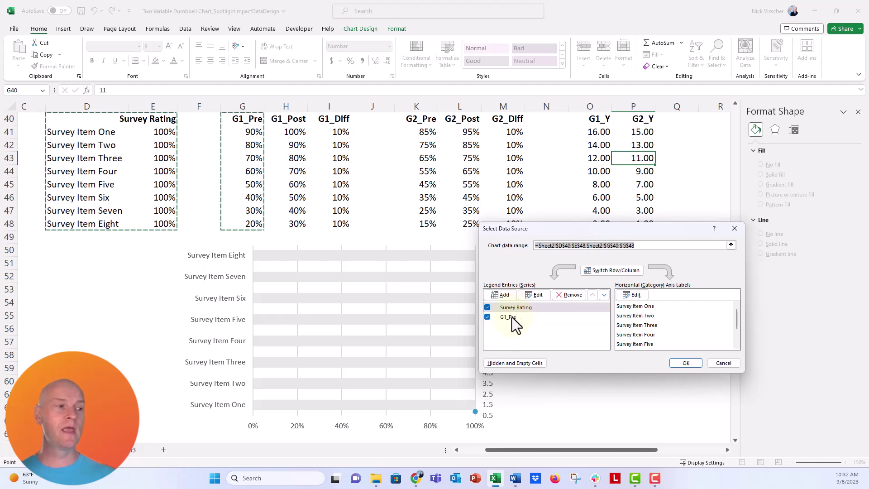
{"action": "left_click", "coordinate": [512, 319]}
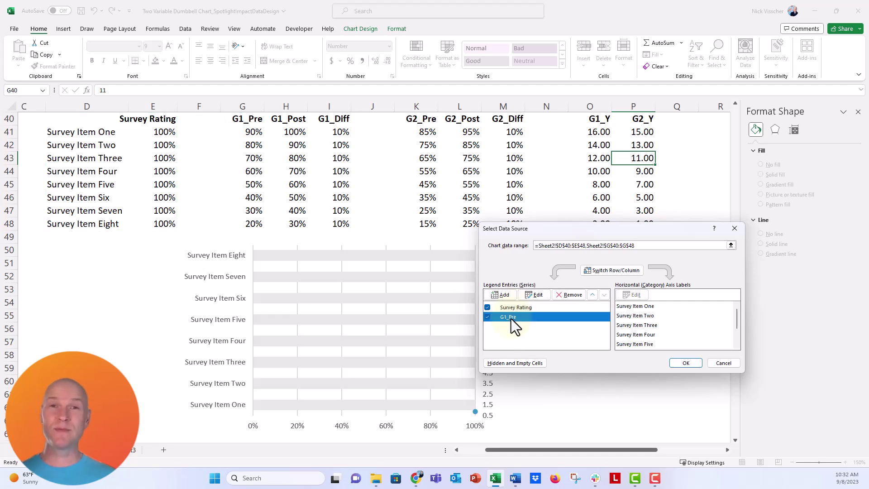
{"action": "left_click", "coordinate": [540, 297]}
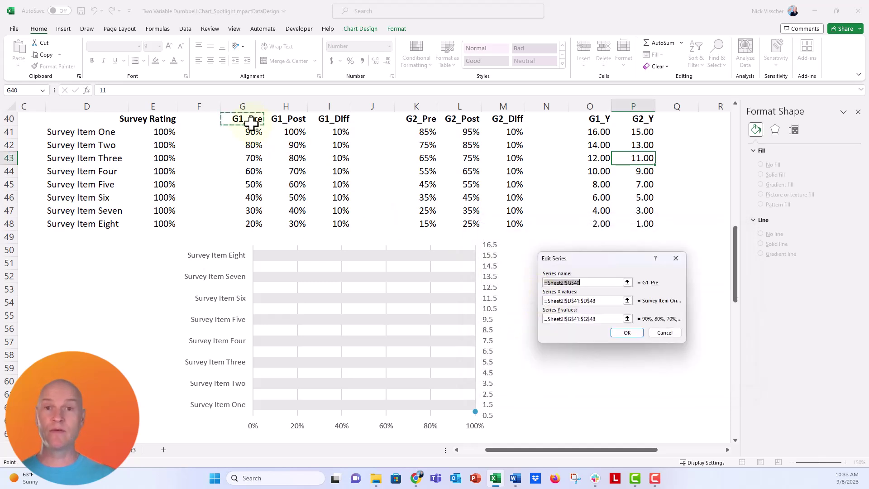
{"action": "left_click", "coordinate": [627, 300]}
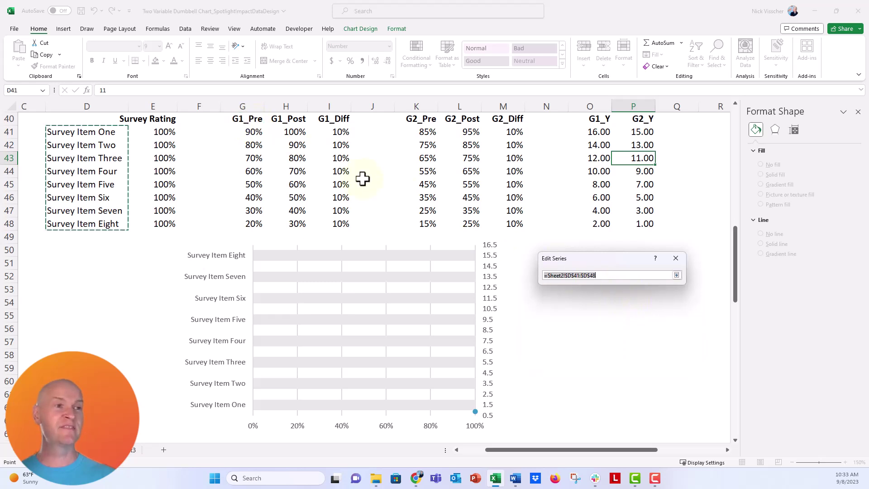
{"action": "left_click_drag", "start_coordinate": [251, 132], "coordinate": [254, 224]}
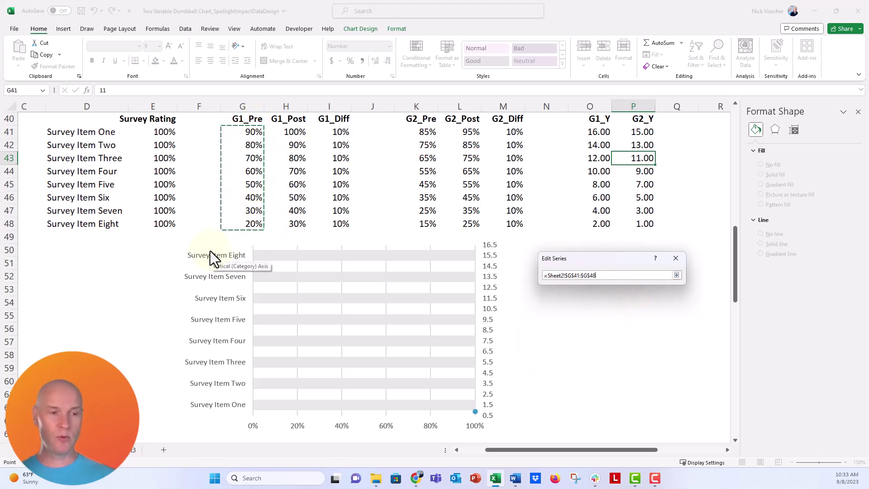
{"action": "key", "text": "Return"}
{"action": "left_click", "coordinate": [627, 319]}
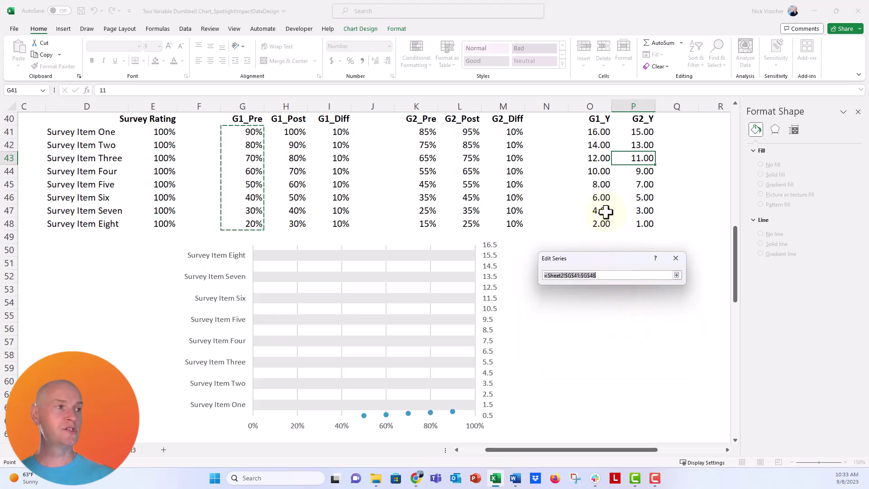
{"action": "left_click_drag", "start_coordinate": [589, 132], "coordinate": [595, 221]}
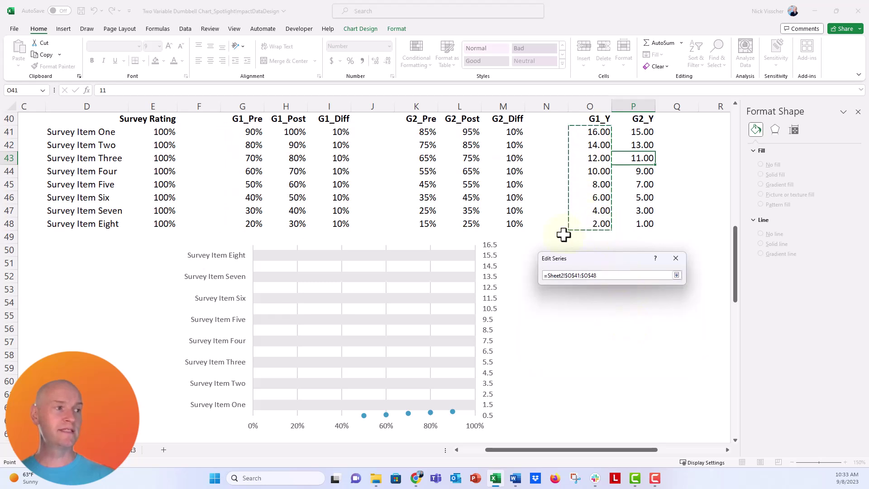
{"action": "key", "text": "Return"}
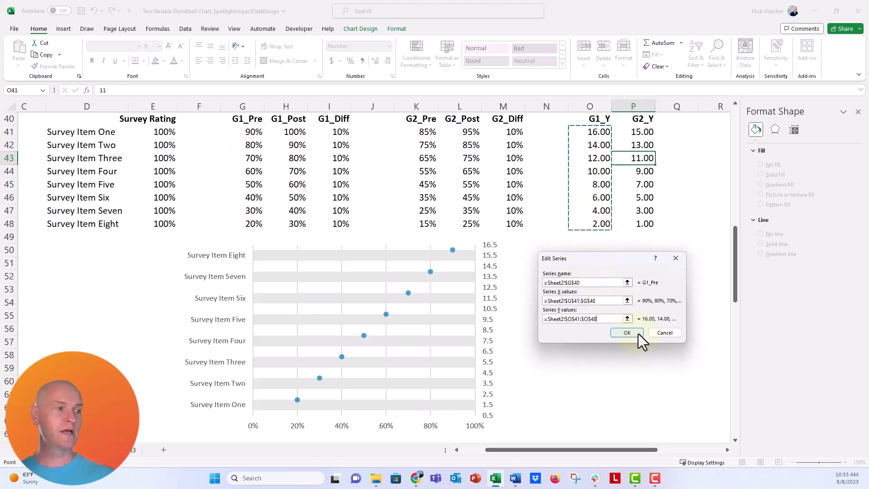
{"action": "left_click", "coordinate": [638, 334]}
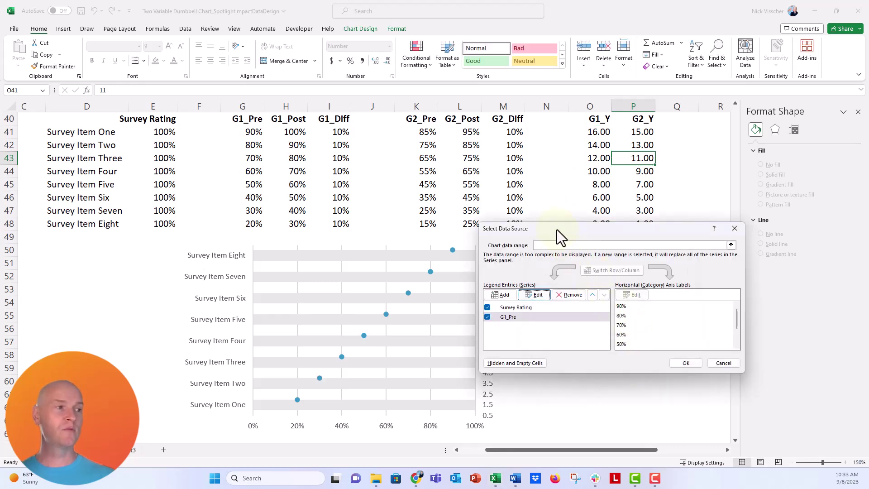
Step: Add a G1_Post series with X values H41:H48 and Y values O41:O48
{"action": "left_click_drag", "start_coordinate": [557, 230], "coordinate": [582, 240]}
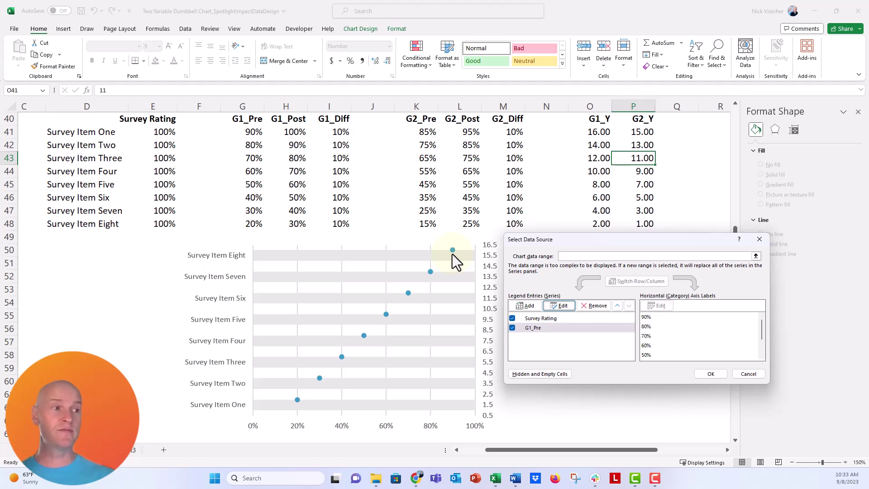
{"action": "left_click", "coordinate": [524, 304]}
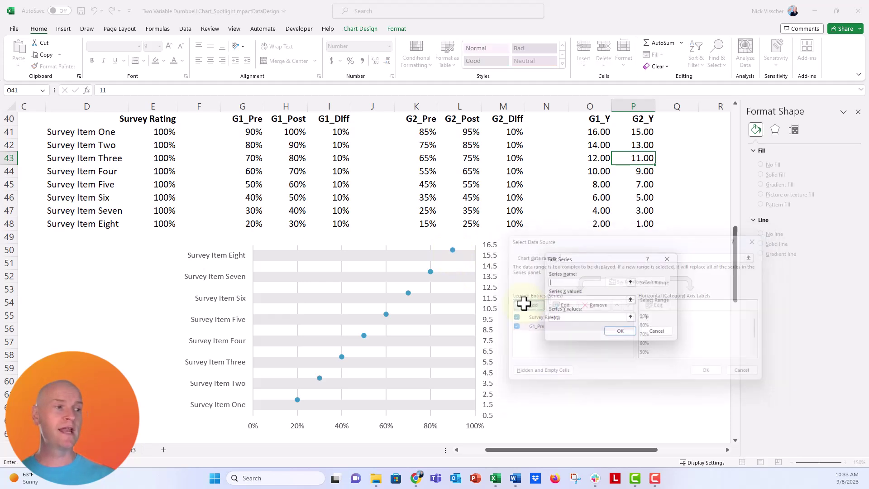
{"action": "left_click", "coordinate": [286, 118]}
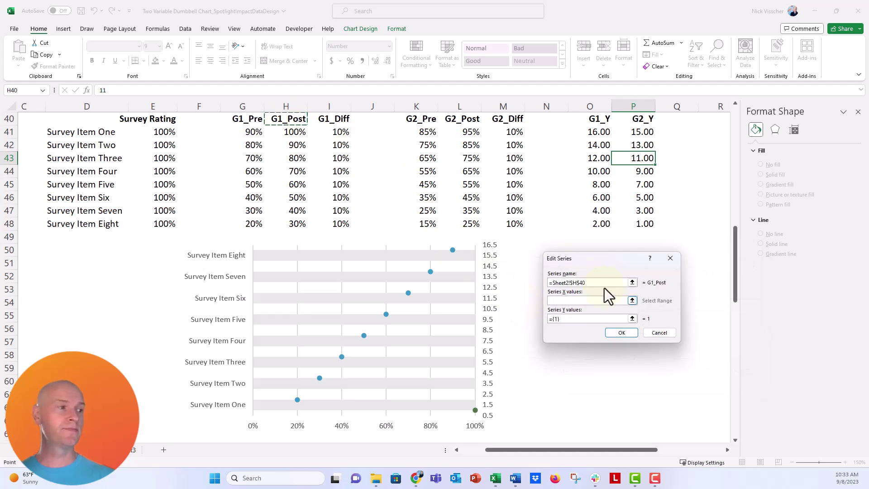
{"action": "left_click", "coordinate": [632, 301]}
{"action": "left_click_drag", "start_coordinate": [297, 131], "coordinate": [298, 220]}
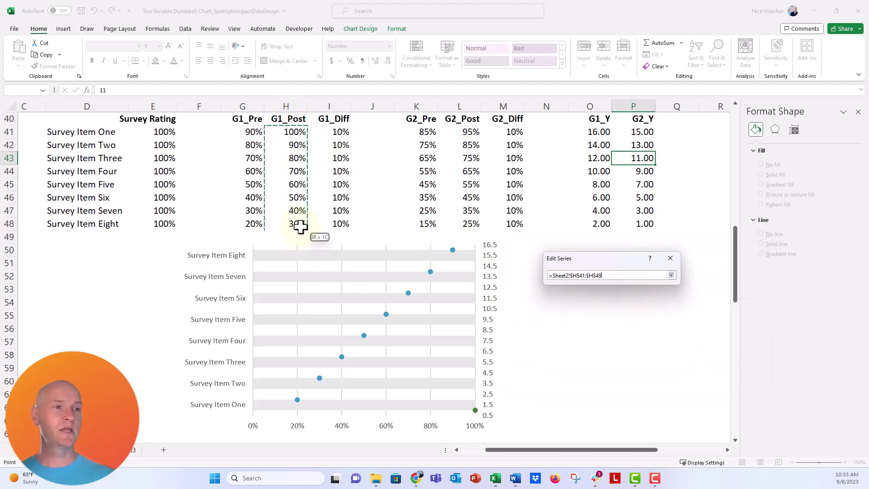
{"action": "key", "text": "Return"}
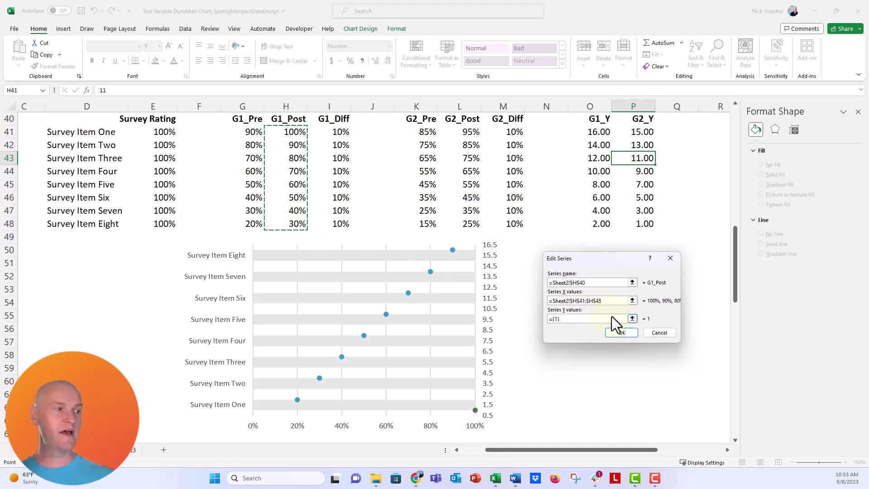
{"action": "left_click", "coordinate": [632, 318]}
{"action": "left_click_drag", "start_coordinate": [588, 132], "coordinate": [556, 229]}
{"action": "key", "text": "Return"}
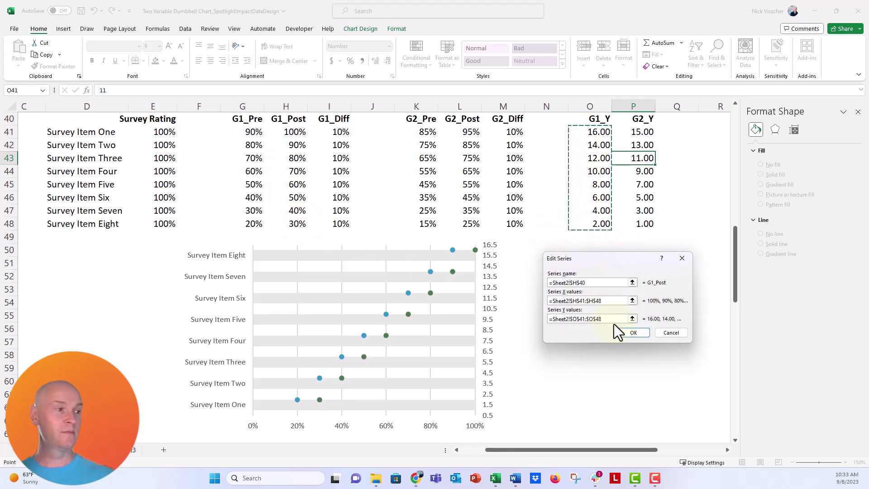
{"action": "left_click", "coordinate": [621, 335]}
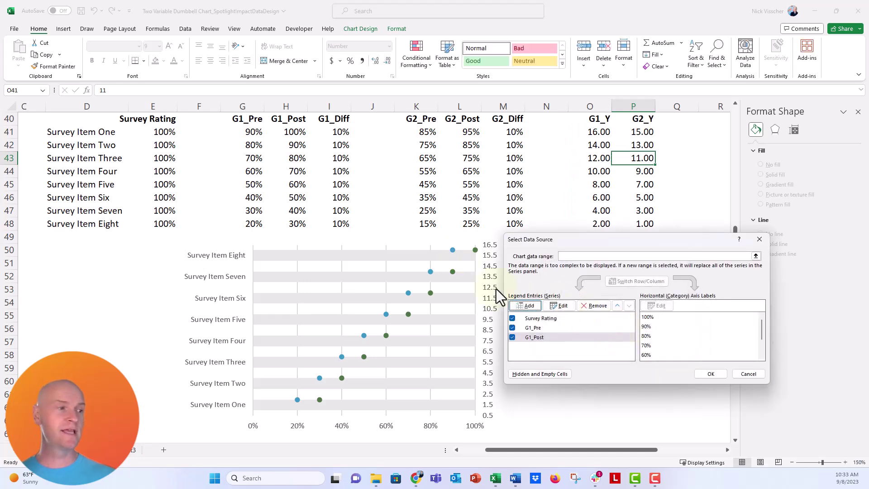
Step: Add a G2_Pre series with X values K41:K48 and Y values P41:P48
{"action": "left_click", "coordinate": [525, 306]}
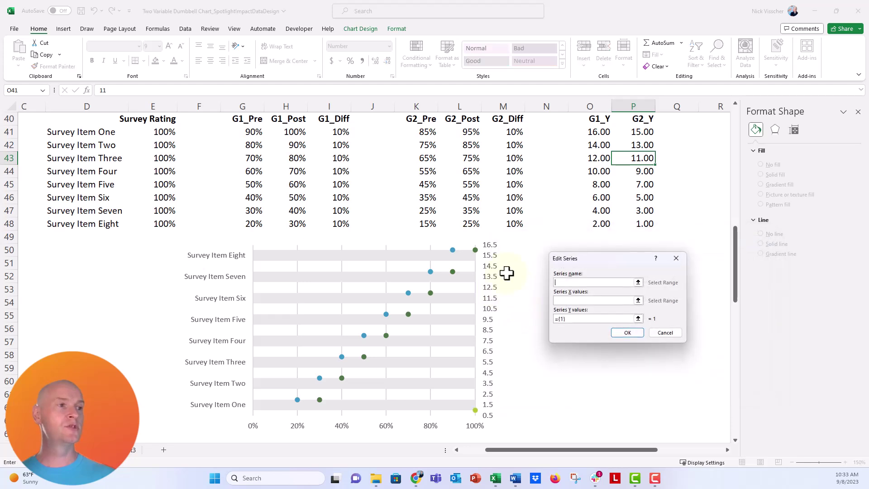
{"action": "left_click", "coordinate": [427, 118]}
{"action": "left_click", "coordinate": [638, 301]}
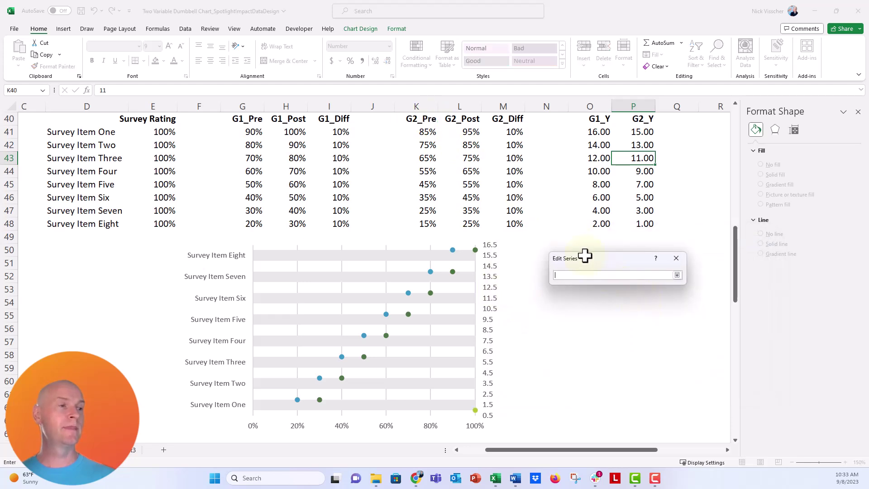
{"action": "left_click_drag", "start_coordinate": [427, 132], "coordinate": [438, 224]}
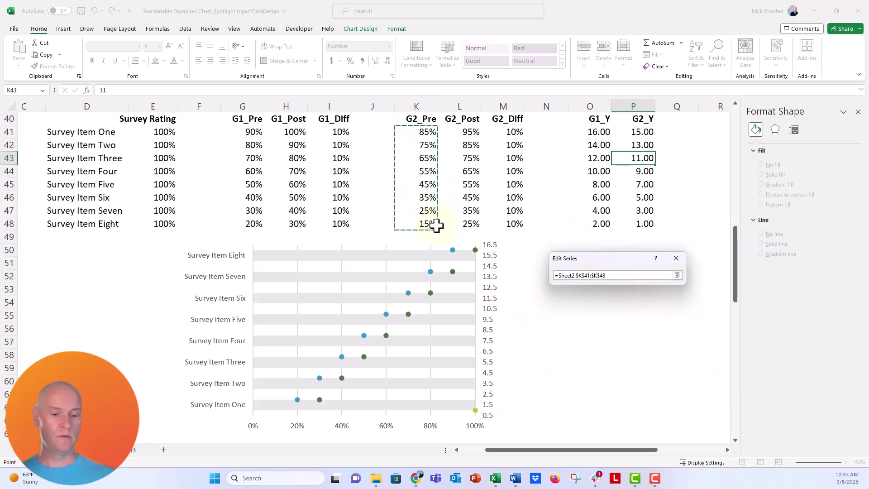
{"action": "key", "text": "Return"}
{"action": "left_click", "coordinate": [638, 319]}
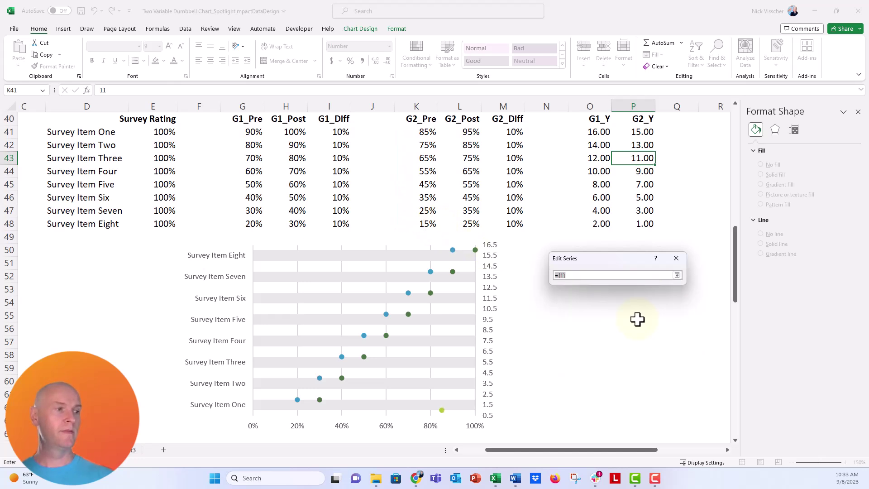
{"action": "left_click_drag", "start_coordinate": [637, 131], "coordinate": [652, 223]}
{"action": "key", "text": "Return"}
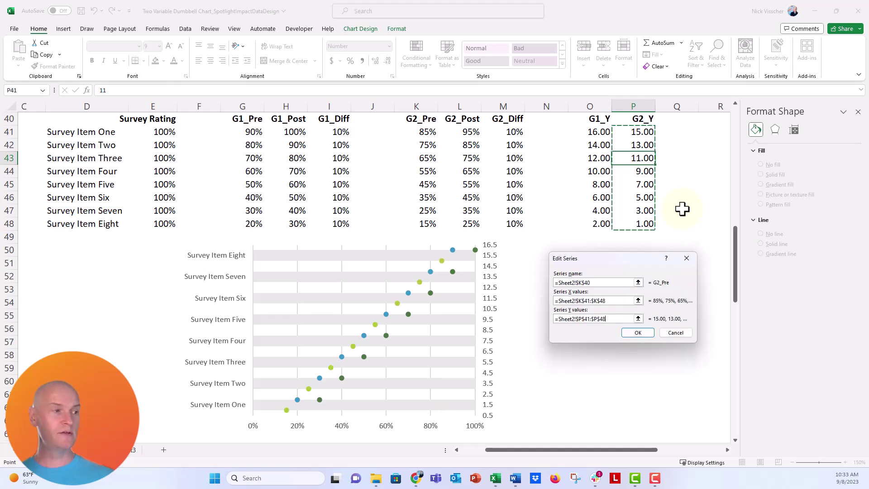
{"action": "left_click", "coordinate": [633, 332]}
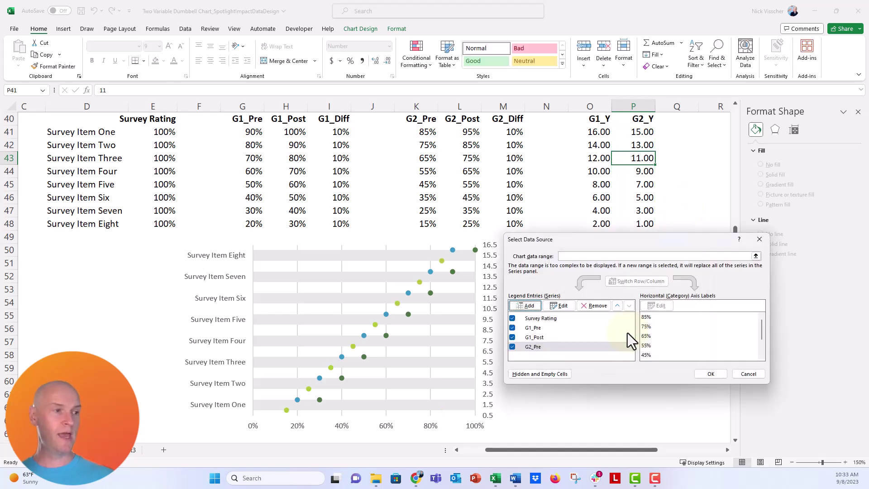
Step: Add a G2_Post series using the G2_Post percentages as X and G2_Y positions as Y
{"action": "left_click", "coordinate": [530, 306]}
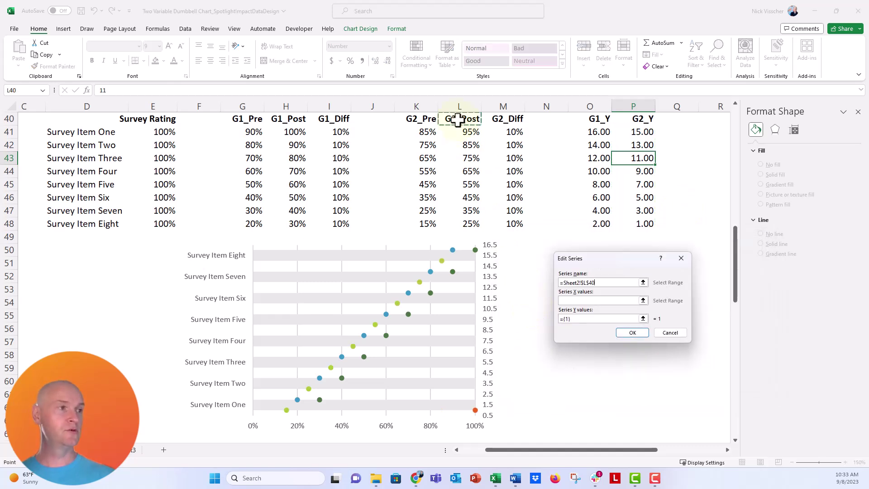
{"action": "left_click", "coordinate": [642, 300]}
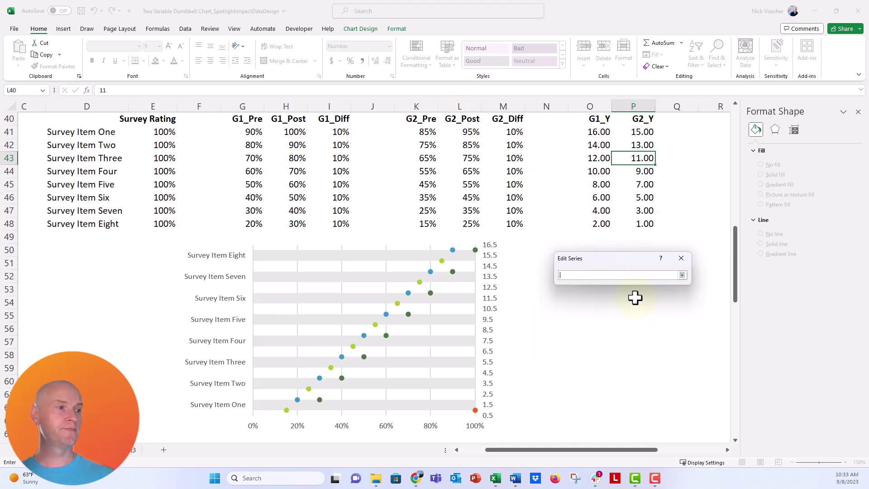
{"action": "left_click_drag", "start_coordinate": [461, 132], "coordinate": [471, 223]}
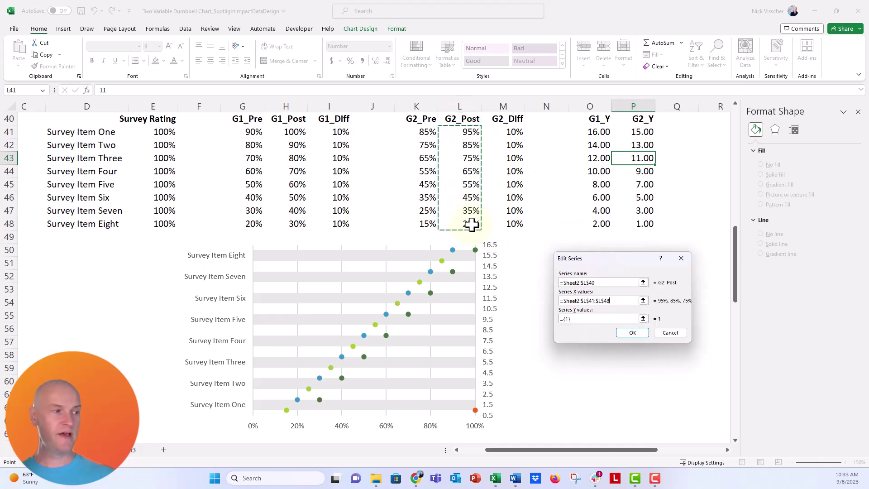
{"action": "left_click", "coordinate": [643, 319]}
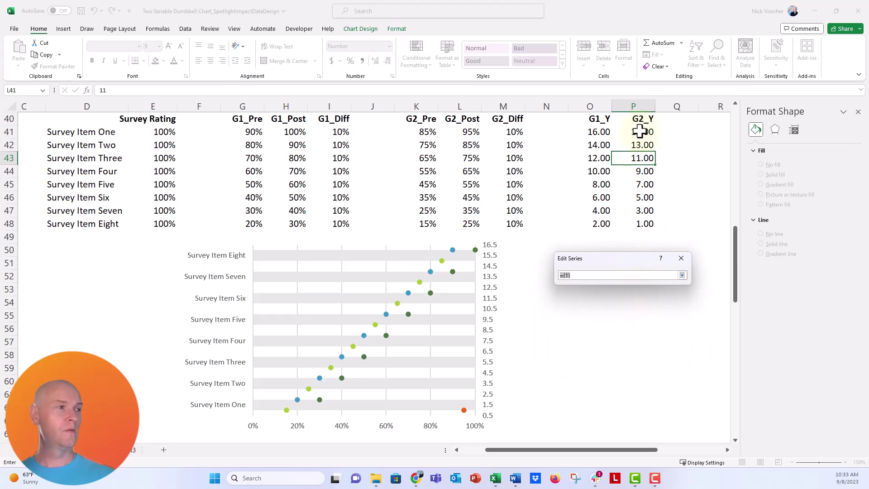
{"action": "left_click_drag", "start_coordinate": [640, 132], "coordinate": [645, 222]}
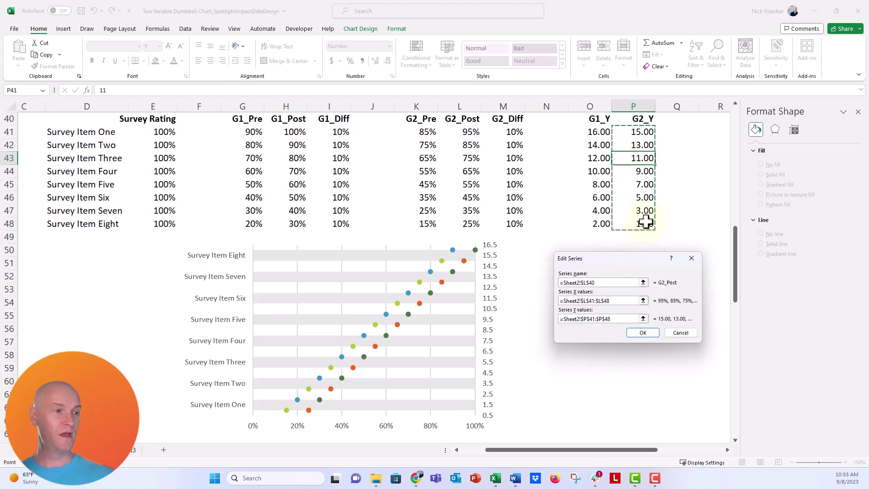
{"action": "left_click", "coordinate": [634, 333]}
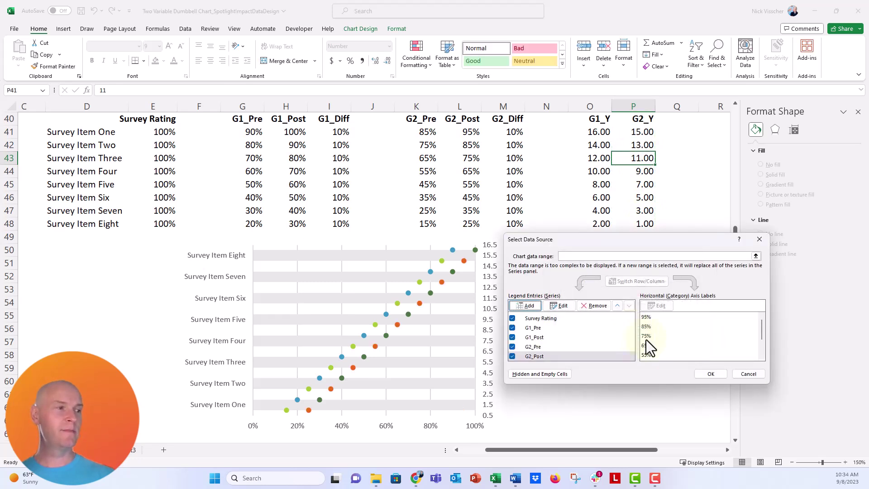
{"action": "left_click", "coordinate": [708, 373]}
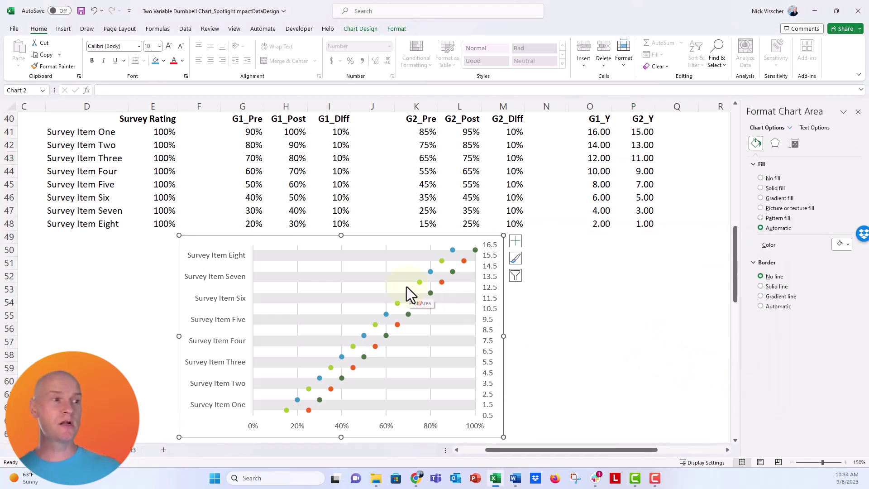
Step: Give the G1_Pre markers a white fill and a solid blue outline
{"action": "left_click", "coordinate": [452, 249]}
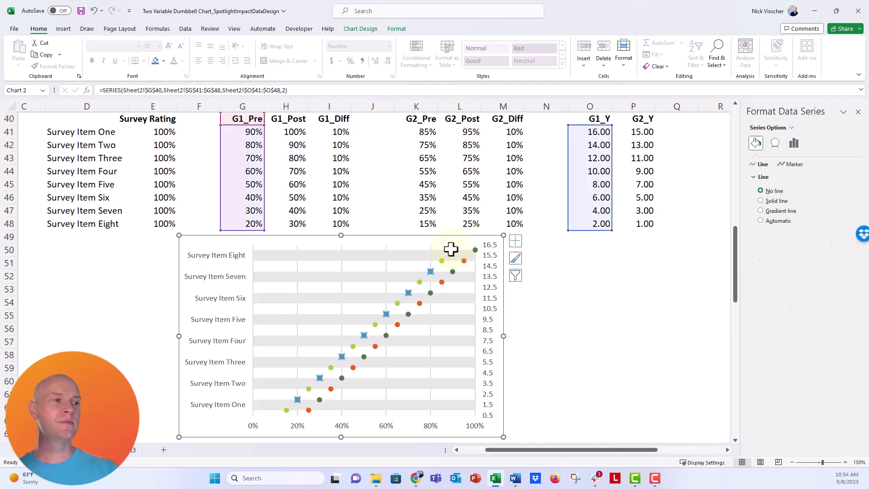
{"action": "left_click", "coordinate": [793, 163]}
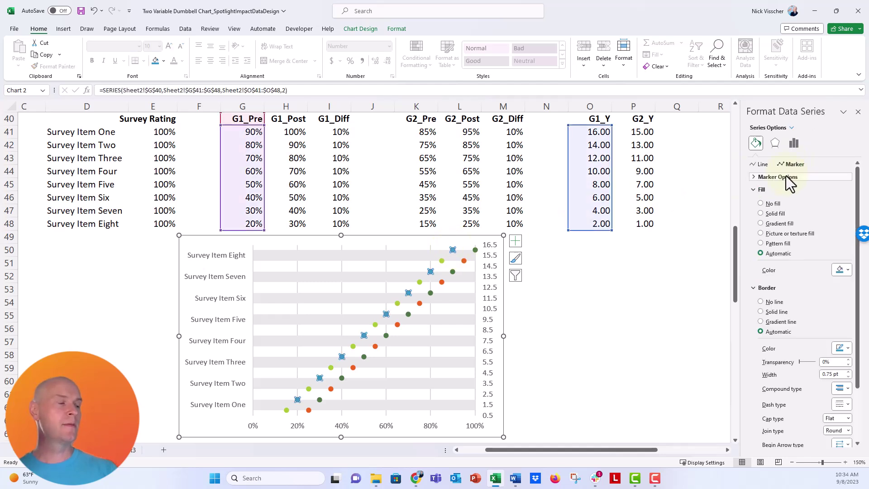
{"action": "left_click", "coordinate": [770, 274]}
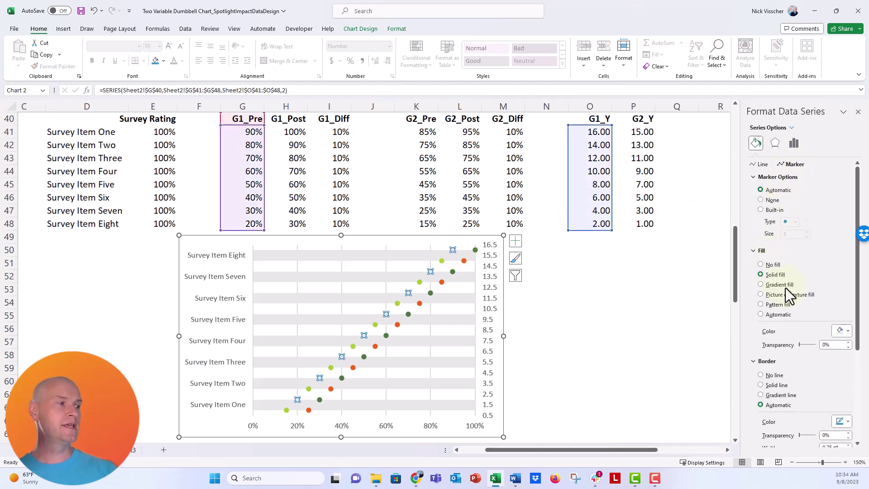
{"action": "left_click", "coordinate": [840, 331]}
{"action": "left_click", "coordinate": [798, 355]}
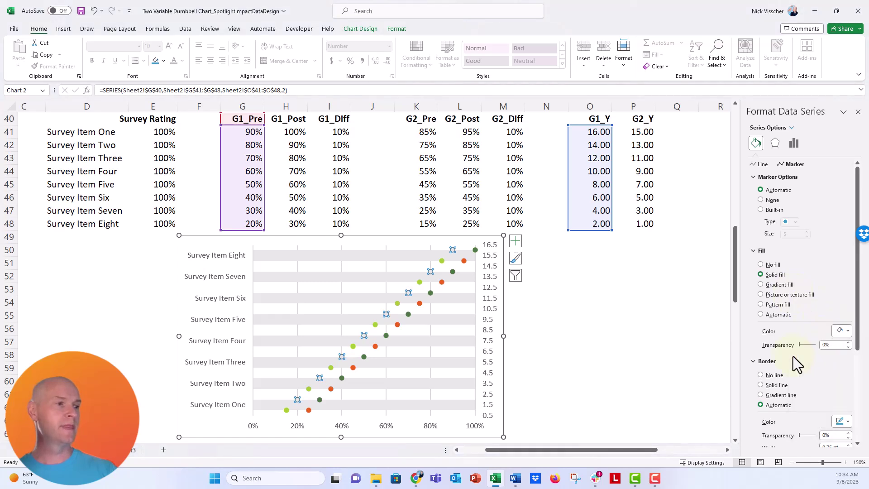
{"action": "left_click", "coordinate": [762, 384]}
{"action": "left_click", "coordinate": [841, 422]}
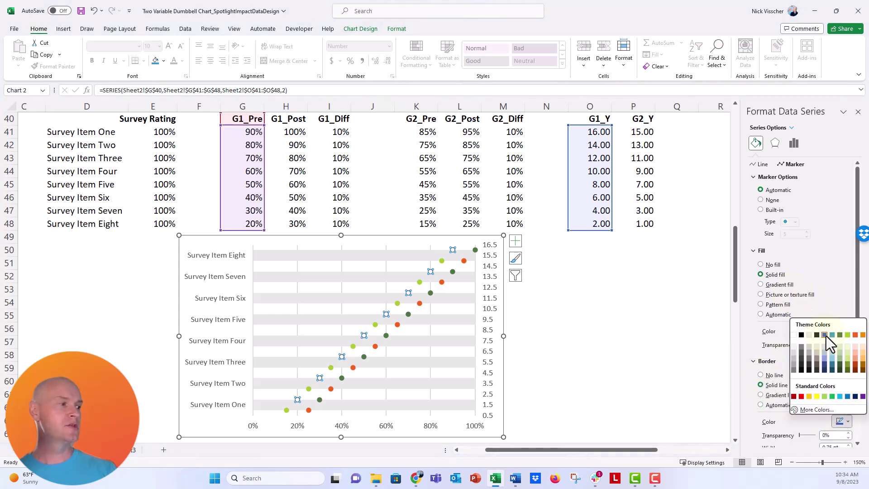
{"action": "left_click", "coordinate": [825, 336]}
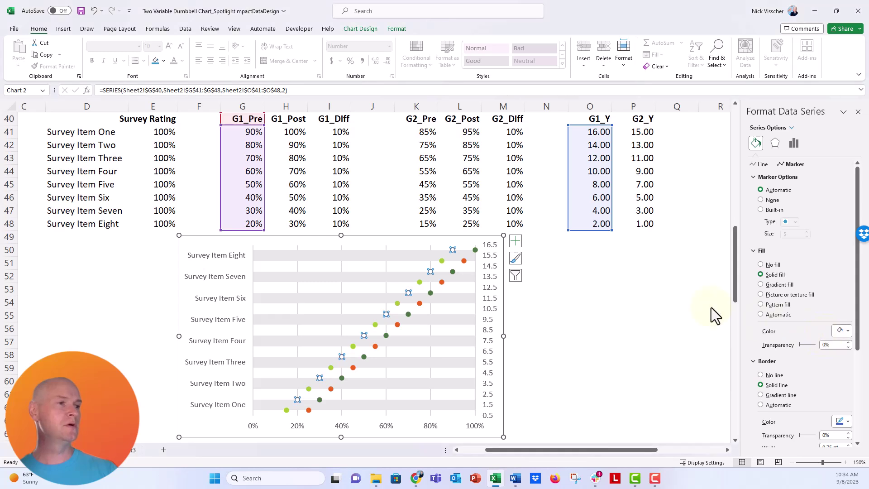
Step: Give the G1_Post markers a blue outline and a solid blue fill
{"action": "left_click", "coordinate": [475, 249]}
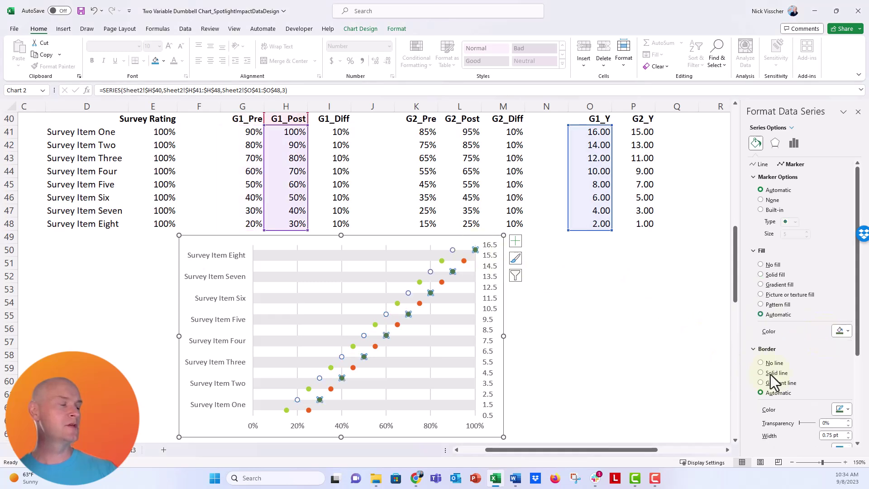
{"action": "left_click", "coordinate": [847, 410]}
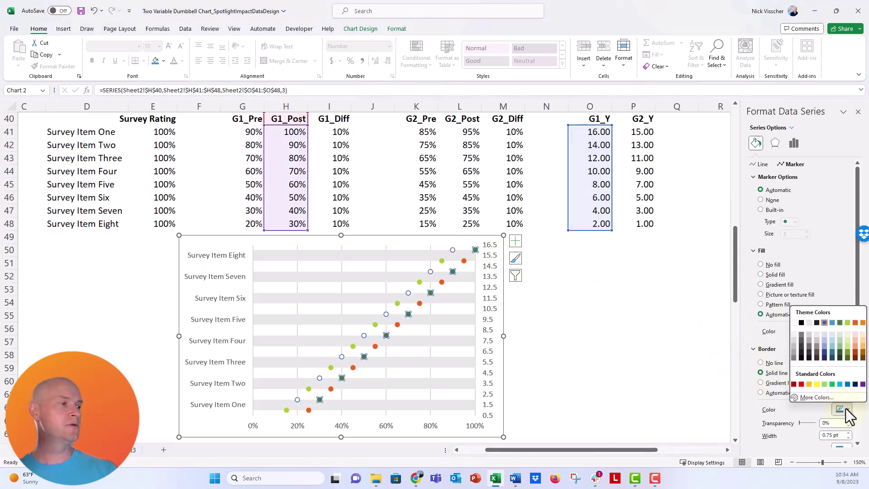
{"action": "left_click", "coordinate": [827, 324]}
{"action": "left_click", "coordinate": [774, 275]}
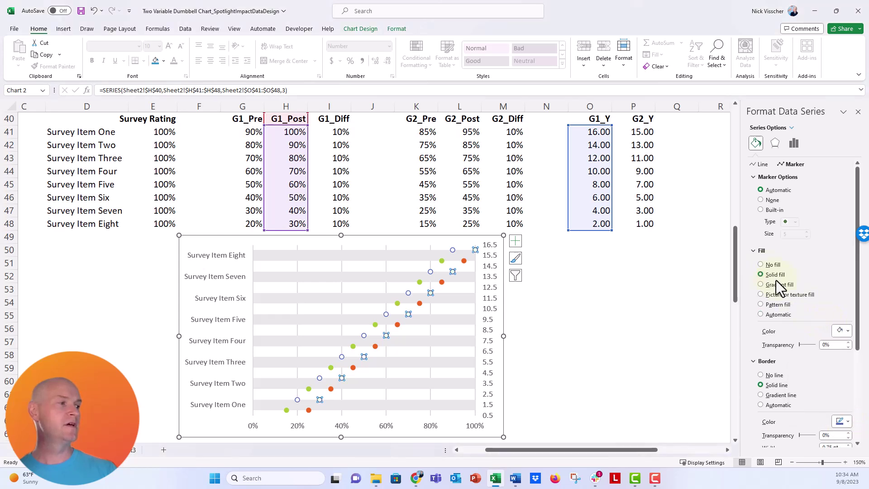
{"action": "left_click", "coordinate": [837, 331]}
{"action": "left_click", "coordinate": [824, 354]}
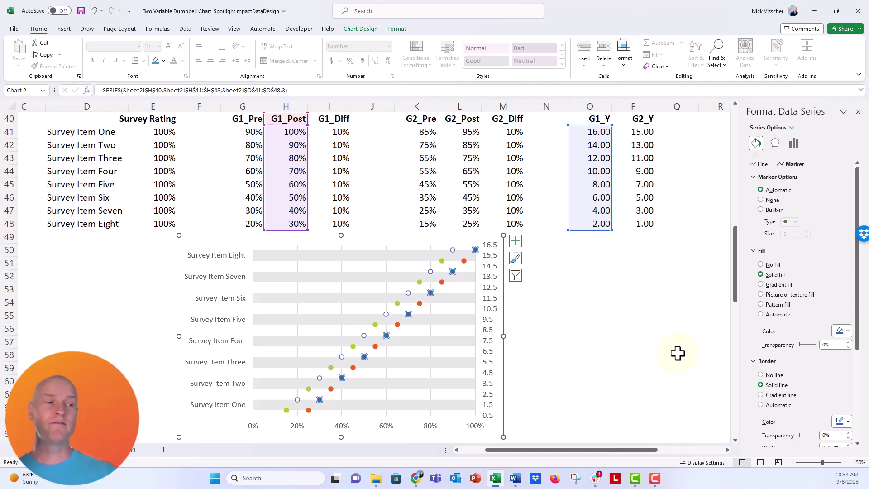
Step: Give the G2_Pre markers a white fill and a solid orange outline
{"action": "left_click", "coordinate": [442, 261]}
{"action": "left_click", "coordinate": [768, 275]}
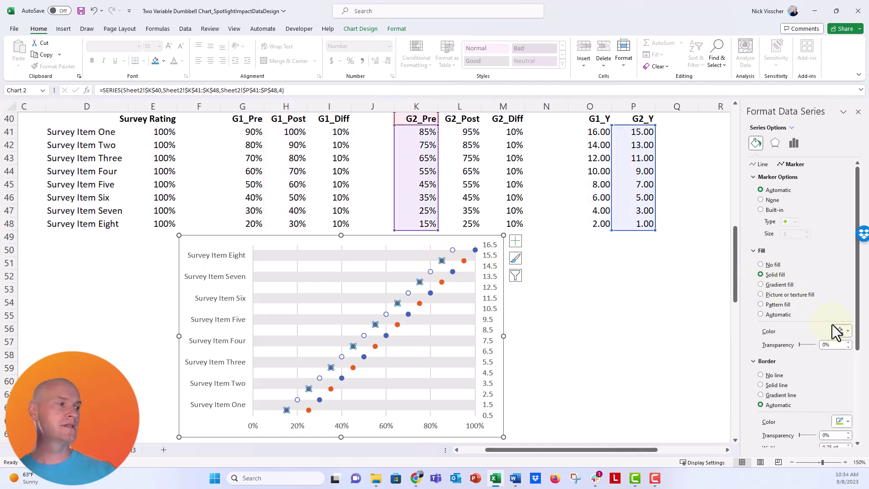
{"action": "left_click", "coordinate": [840, 330]}
{"action": "left_click", "coordinate": [795, 355]}
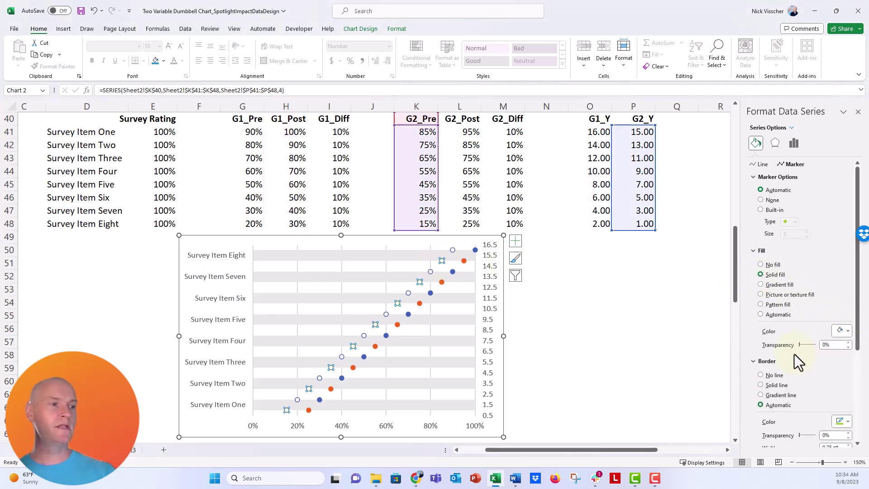
{"action": "left_click", "coordinate": [775, 386]}
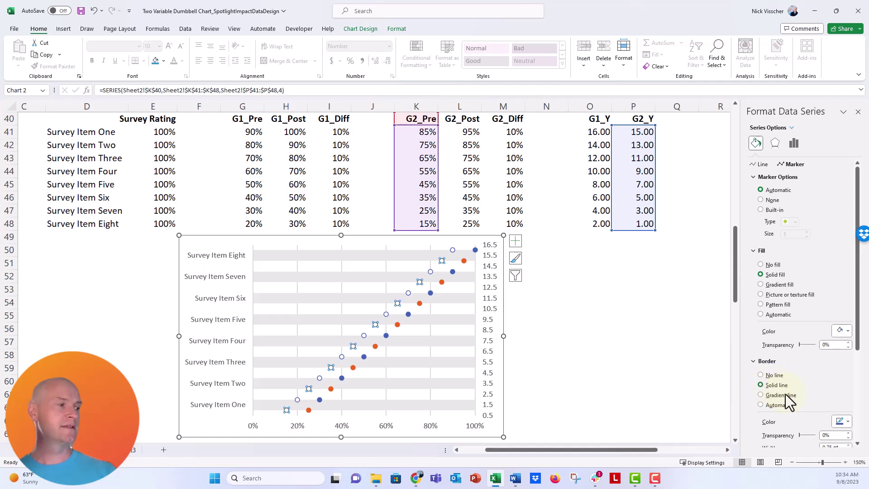
{"action": "left_click", "coordinate": [841, 421]}
{"action": "left_click", "coordinate": [855, 343]}
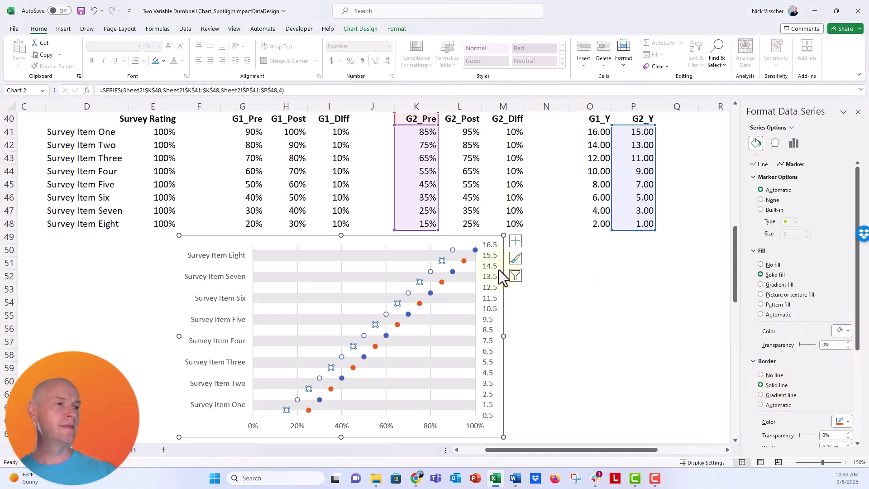
{"action": "left_click", "coordinate": [463, 262]}
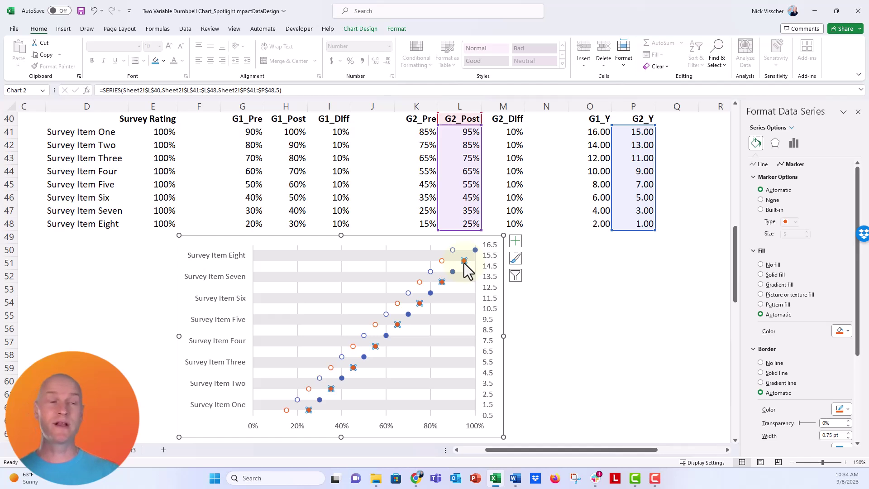
Step: Check the chart's item labels against the table's survey items One to Eight and Survey Rating column
{"action": "left_click", "coordinate": [609, 365]}
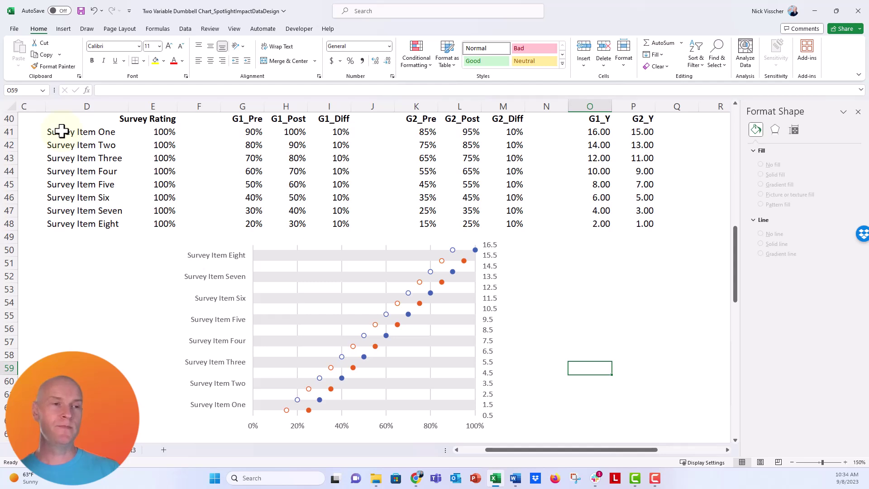
{"action": "left_click", "coordinate": [199, 258]}
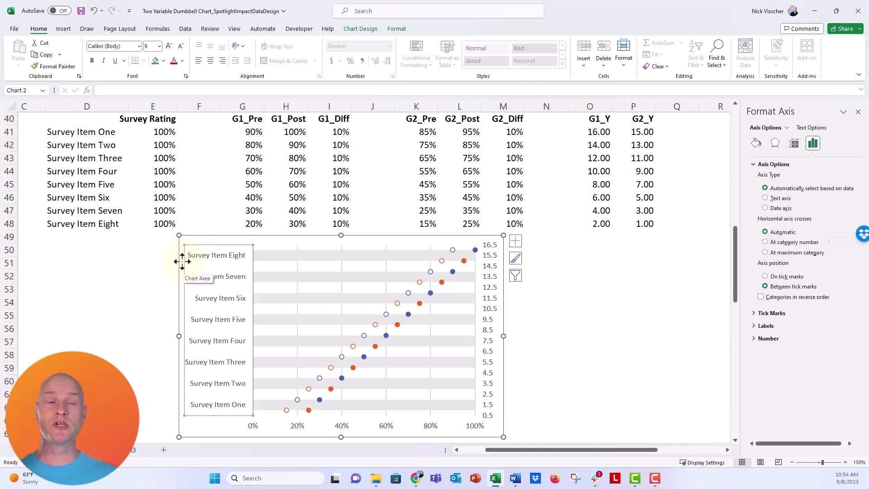
{"action": "left_click", "coordinate": [75, 120]}
{"action": "left_click", "coordinate": [86, 132]}
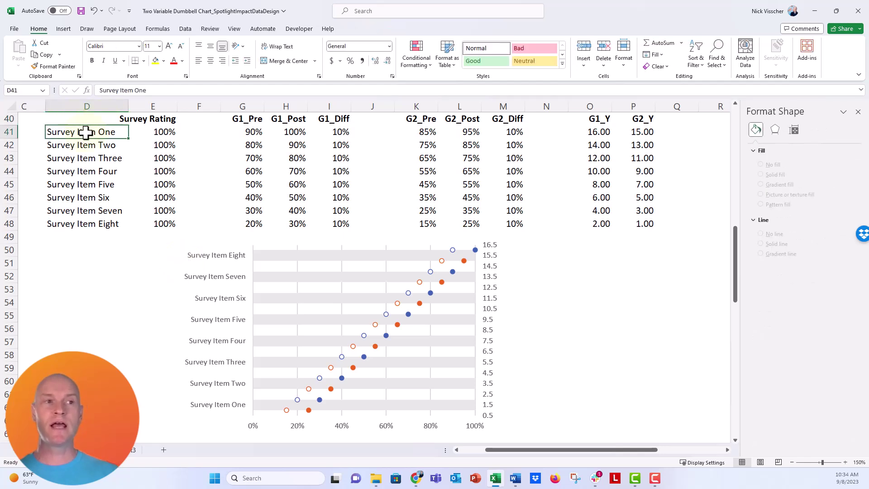
{"action": "left_click_drag", "start_coordinate": [86, 131], "coordinate": [86, 222]}
{"action": "left_click_drag", "start_coordinate": [72, 118], "coordinate": [153, 224]}
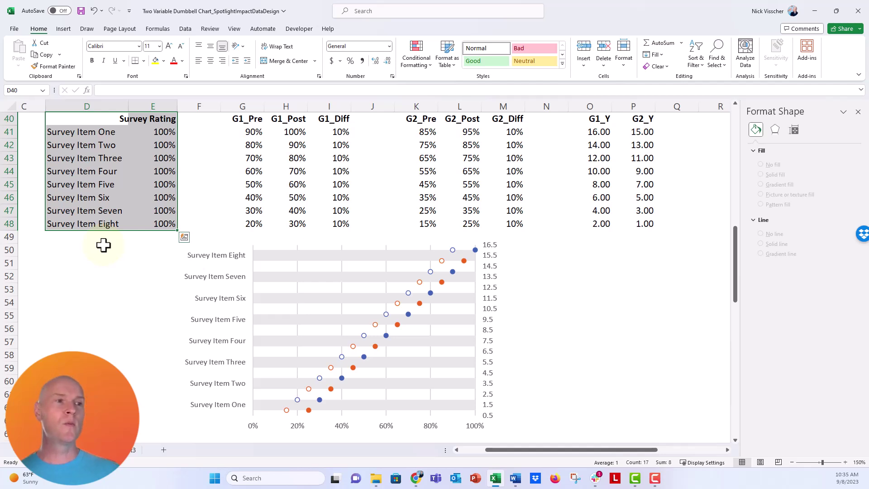
Step: Set the item axis to Categories in reverse order, crossing at maximum category
{"action": "left_click", "coordinate": [189, 276]}
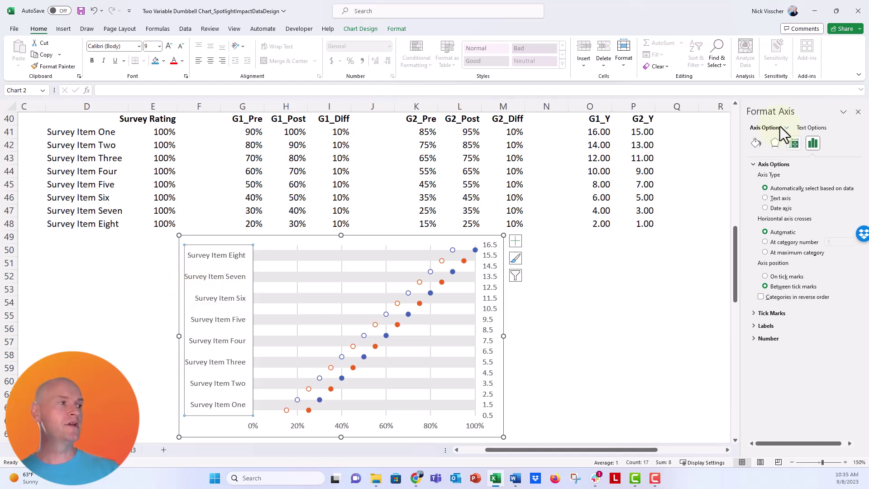
{"action": "left_click", "coordinate": [781, 297]}
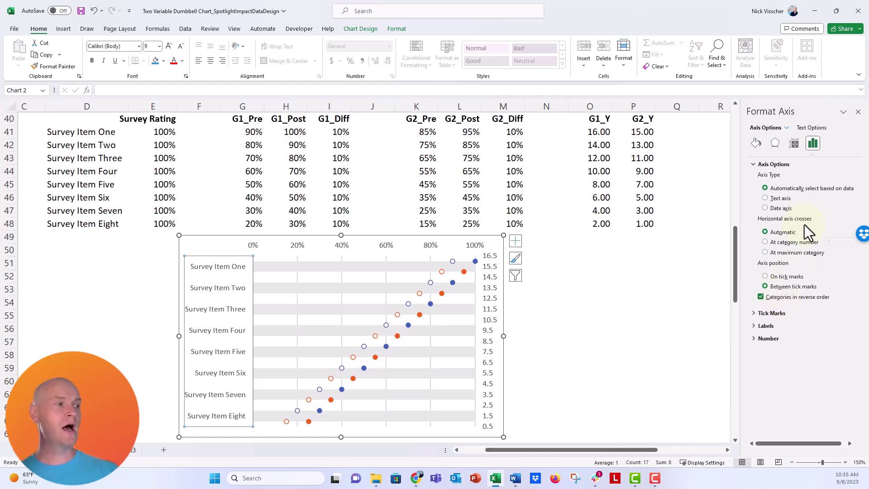
{"action": "left_click", "coordinate": [784, 253]}
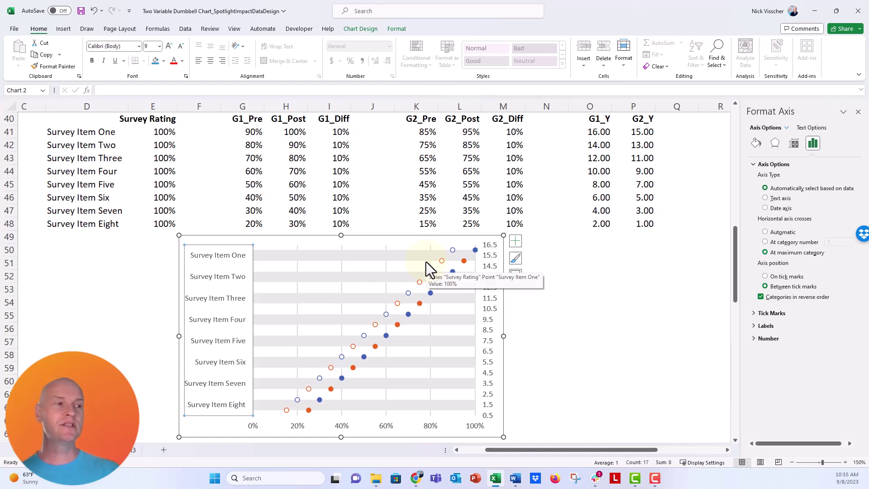
{"action": "left_click", "coordinate": [118, 325]}
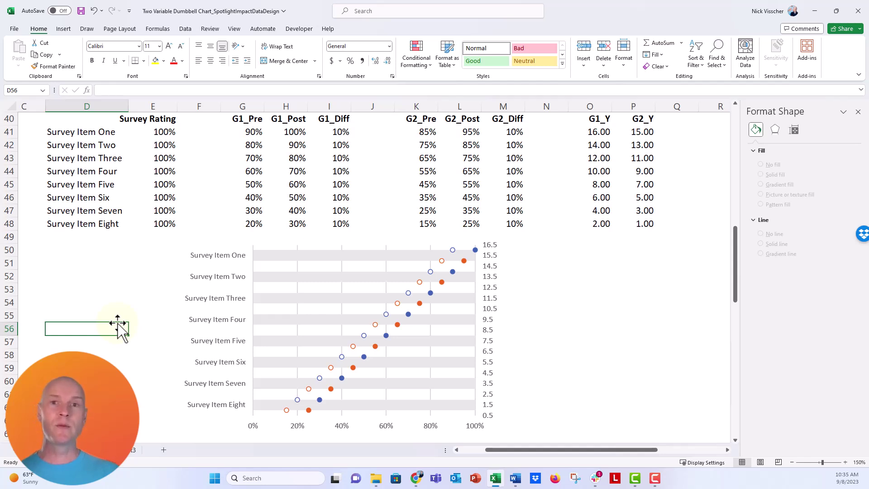
{"action": "left_click_drag", "start_coordinate": [323, 118], "coordinate": [320, 221]}
{"action": "left_click", "coordinate": [249, 119]}
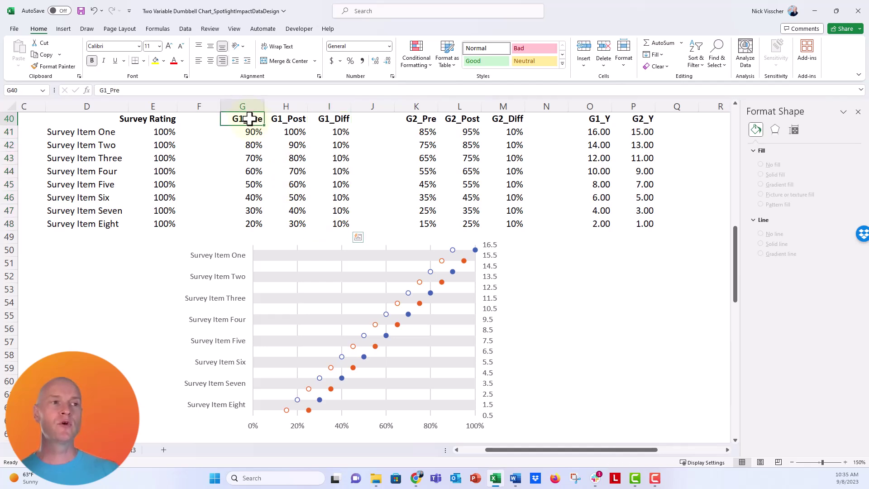
{"action": "mouse_move", "coordinate": [250, 119]}
{"action": "left_mouse_down"}
{"action": "mouse_move", "coordinate": [261, 119]}
{"action": "mouse_move", "coordinate": [285, 220]}
{"action": "left_mouse_up"}
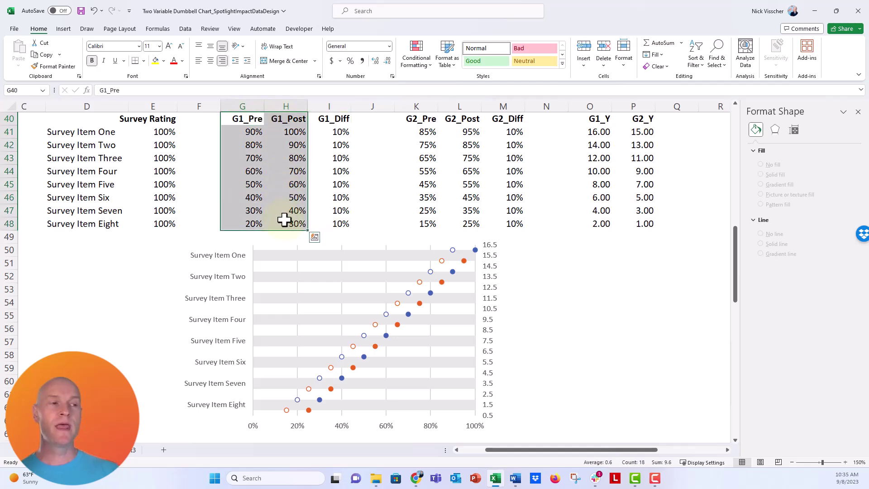
{"action": "left_click_drag", "start_coordinate": [322, 119], "coordinate": [321, 224]}
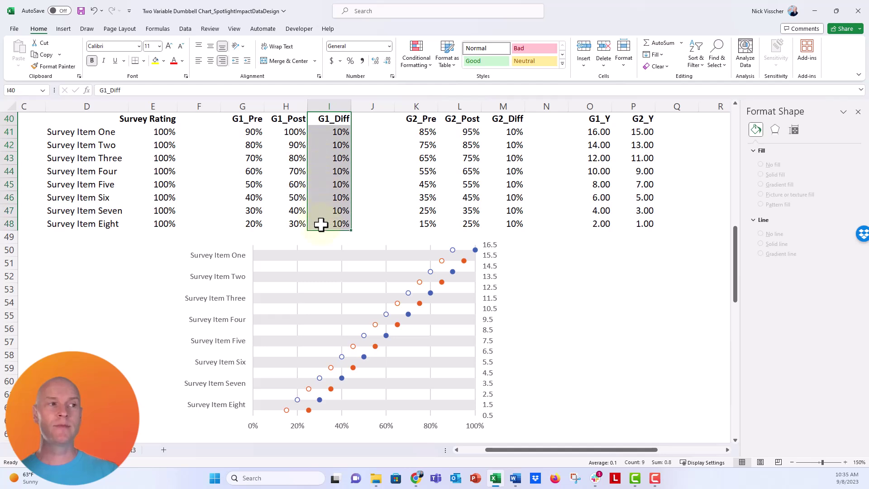
{"action": "left_click", "coordinate": [326, 131]}
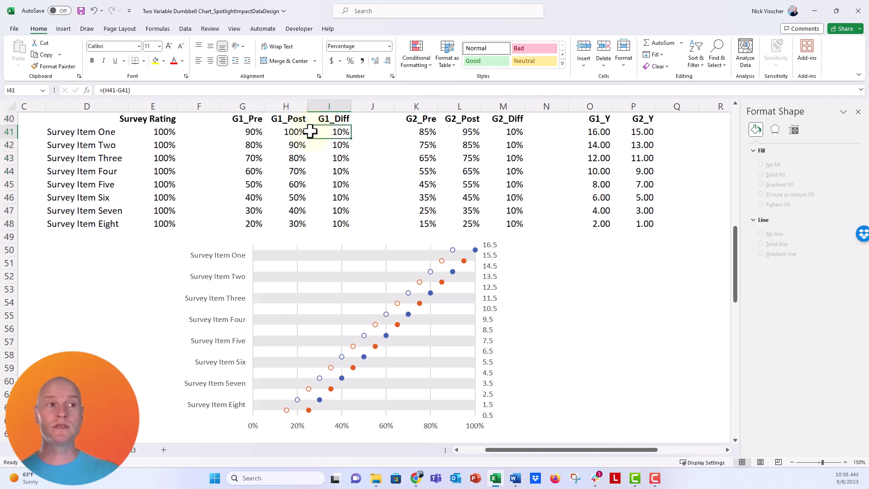
{"action": "left_click", "coordinate": [275, 132]}
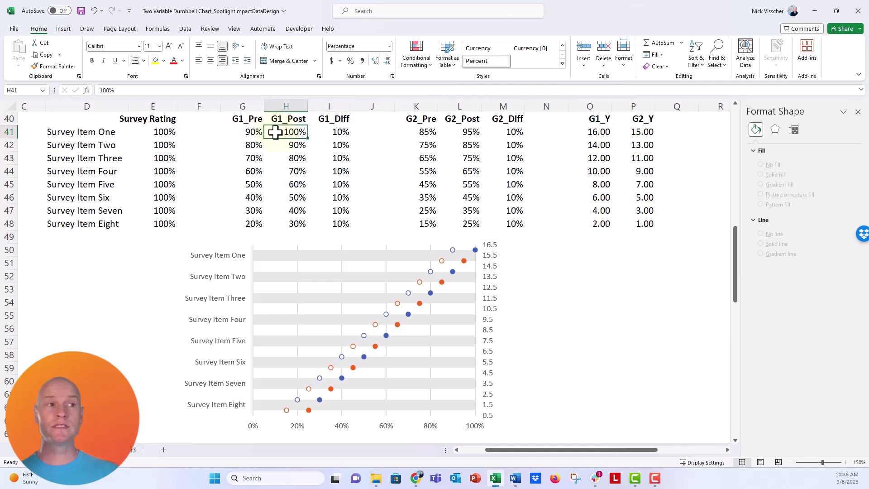
{"action": "left_click", "coordinate": [227, 132]}
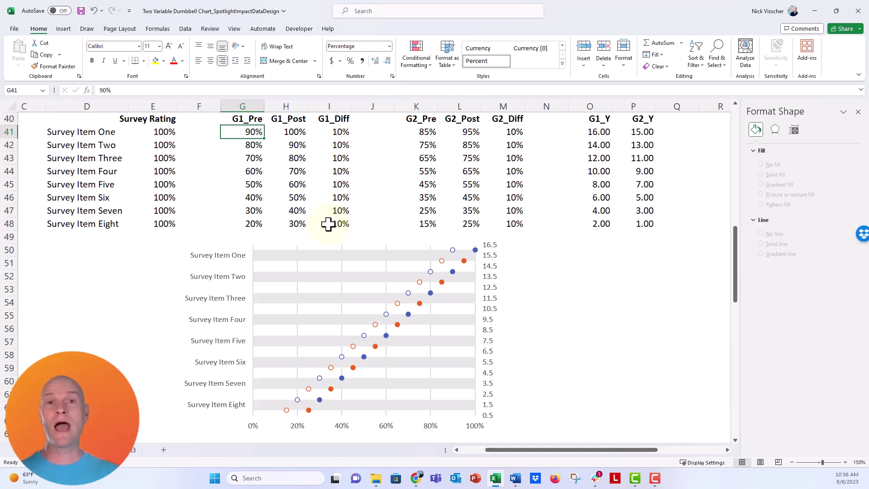
{"action": "left_click_drag", "start_coordinate": [335, 131], "coordinate": [335, 223]}
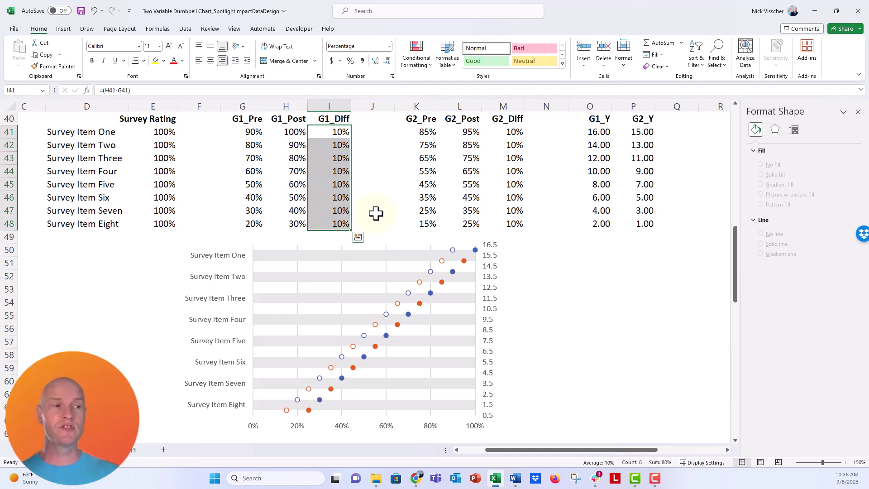
Step: Add error bars to G1_Post, delete the vertical ones, and set horizontal to Minus, No Cap
{"action": "left_click", "coordinate": [475, 250]}
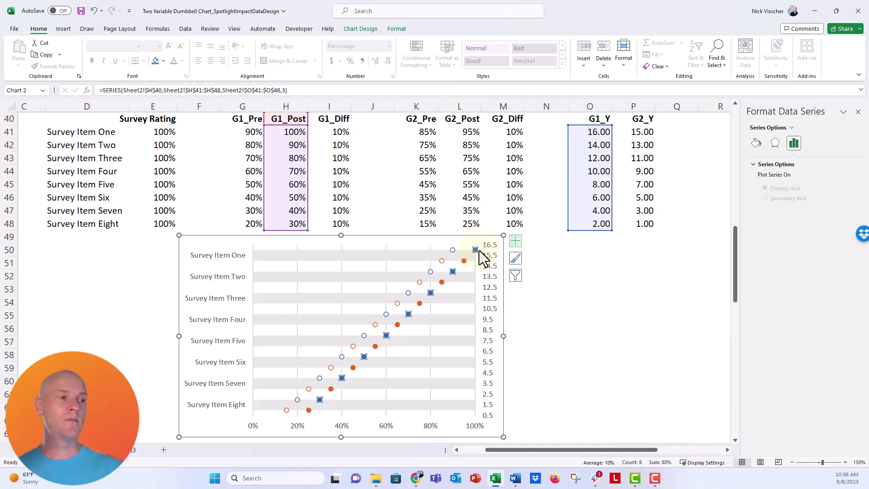
{"action": "left_click", "coordinate": [516, 241]}
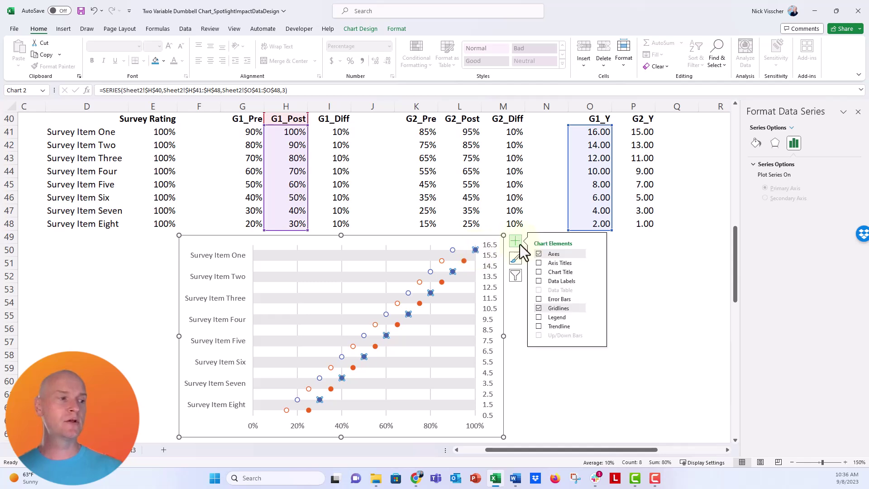
{"action": "left_click", "coordinate": [539, 299]}
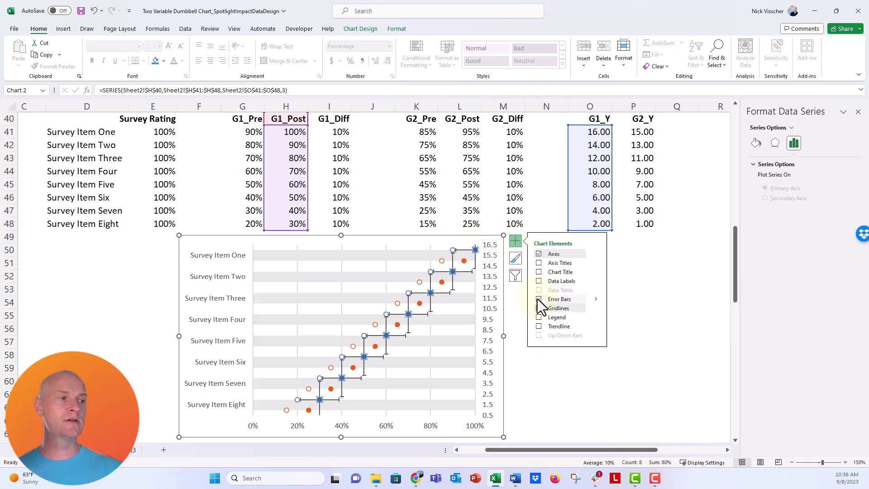
{"action": "left_click", "coordinate": [452, 260]}
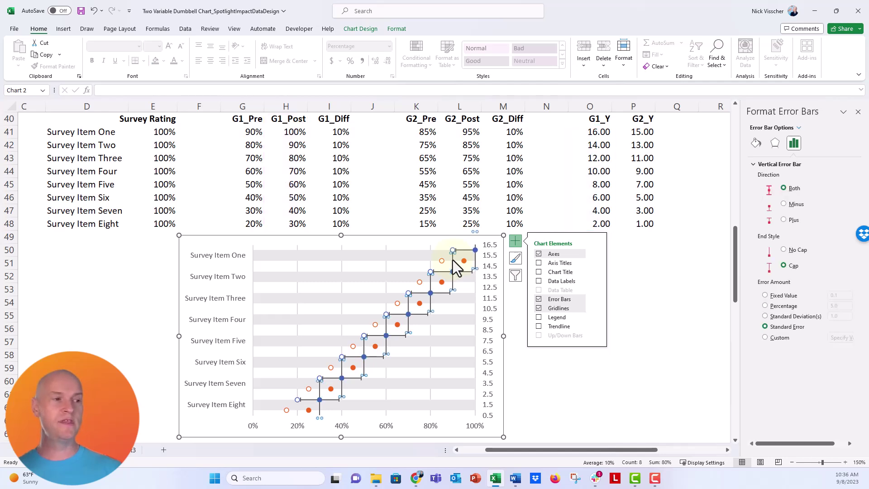
{"action": "key", "text": "Delete"}
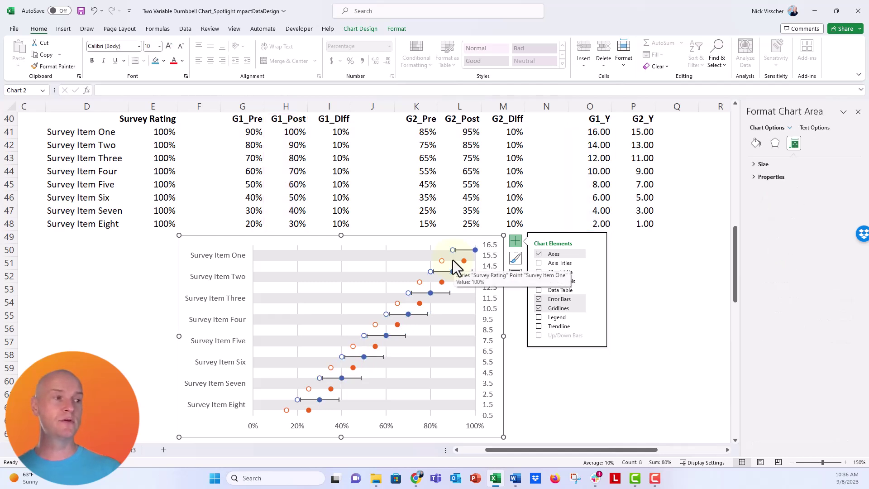
{"action": "left_click", "coordinate": [462, 250]}
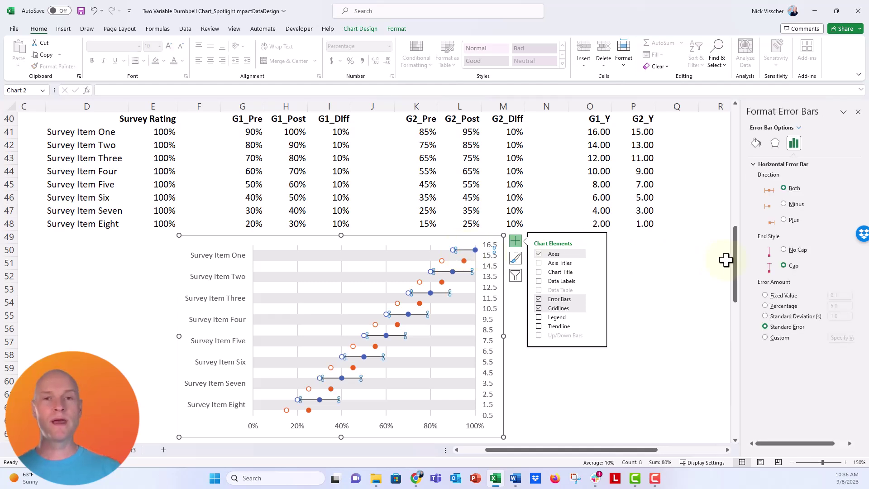
{"action": "left_click", "coordinate": [794, 204]}
{"action": "left_click", "coordinate": [790, 250]}
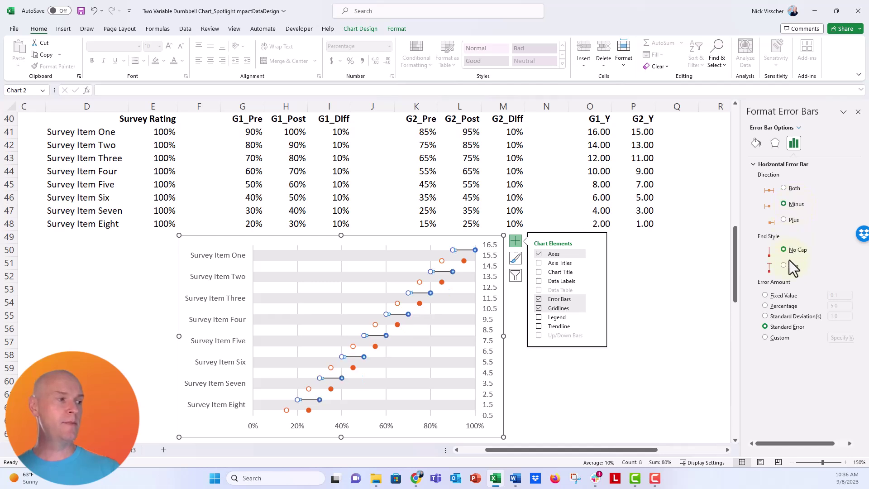
Step: Size the G1 error bars with custom positive and negative values from G1_Diff (I41:I48)
{"action": "left_click", "coordinate": [780, 338]}
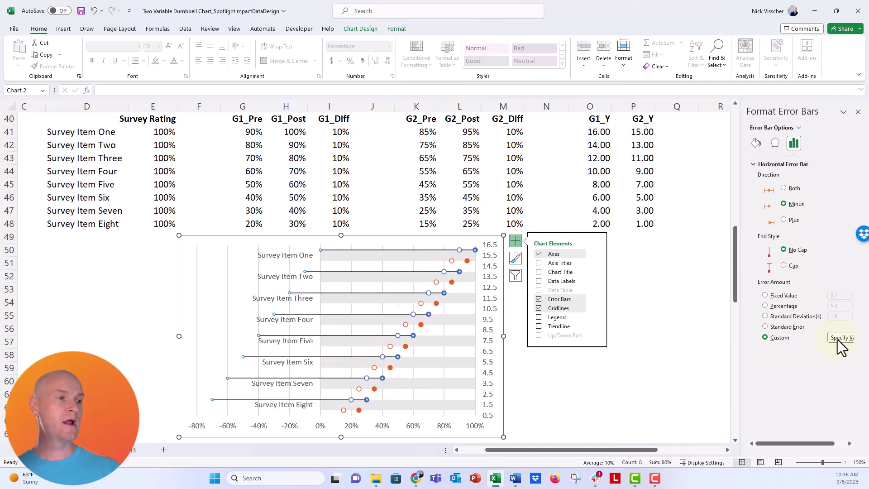
{"action": "left_click", "coordinate": [837, 338]}
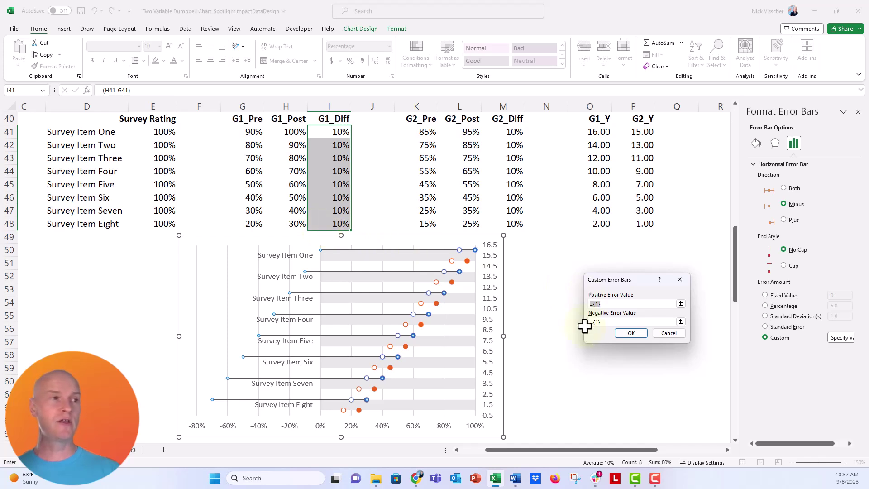
{"action": "left_click_drag", "start_coordinate": [323, 131], "coordinate": [329, 222]}
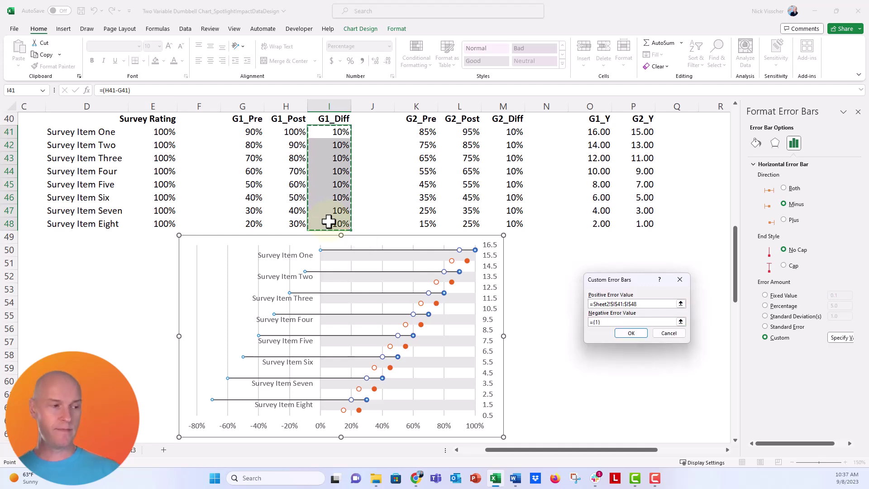
{"action": "left_click", "coordinate": [680, 321]}
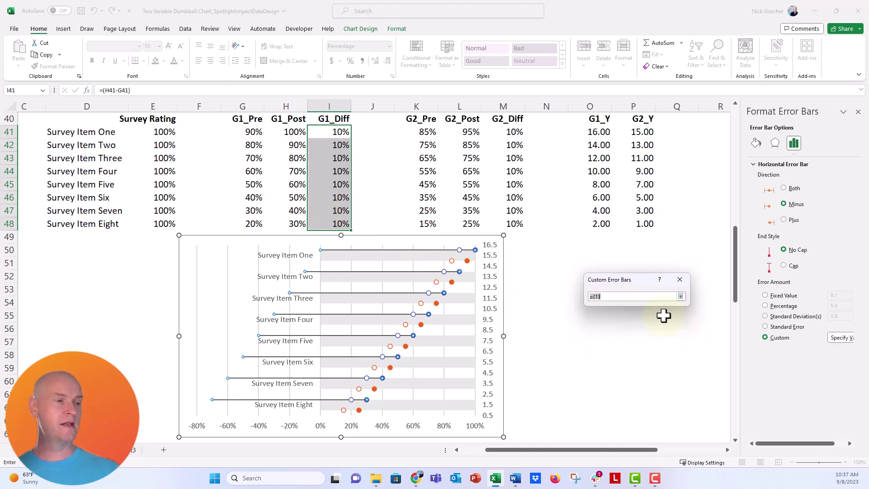
{"action": "left_click_drag", "start_coordinate": [342, 131], "coordinate": [349, 223]}
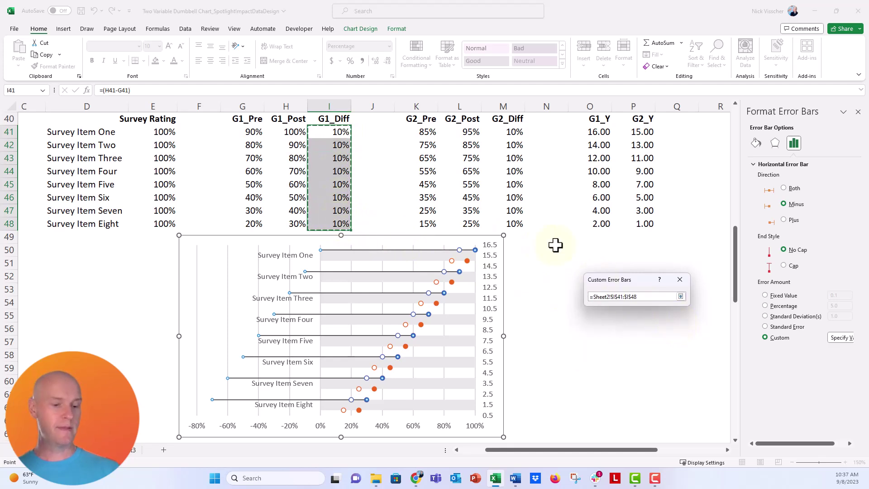
{"action": "key", "text": "Return"}
{"action": "left_click", "coordinate": [619, 334]}
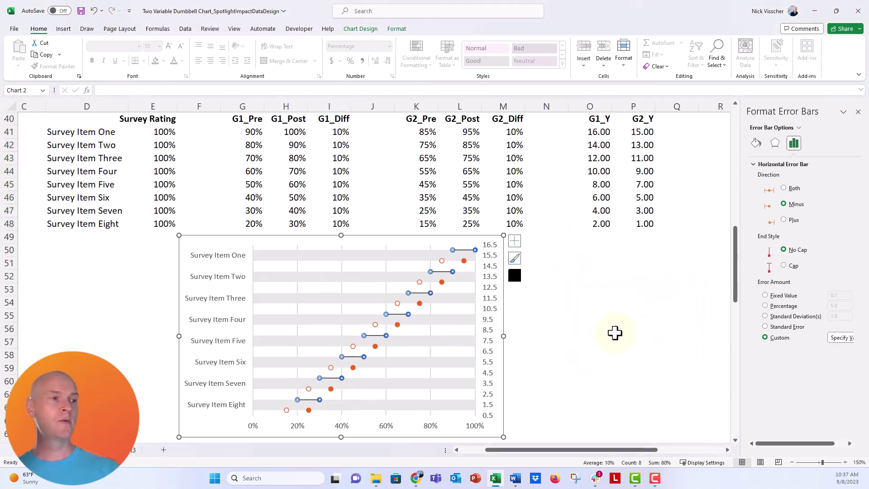
{"action": "left_click", "coordinate": [578, 327]}
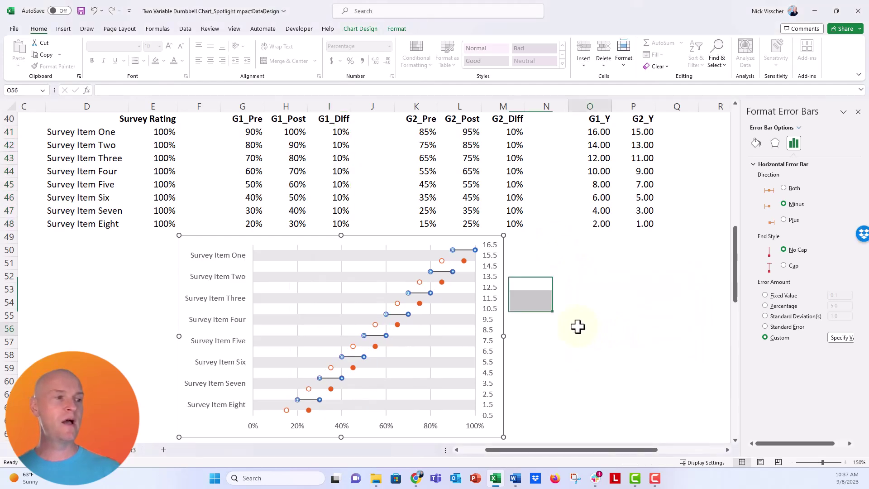
{"action": "left_click", "coordinate": [466, 251]}
{"action": "left_click", "coordinate": [551, 319]}
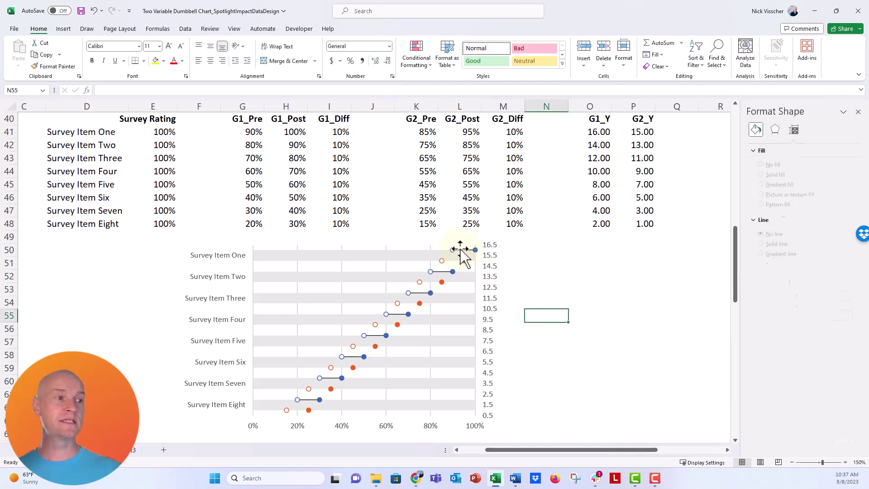
{"action": "left_click", "coordinate": [463, 253]}
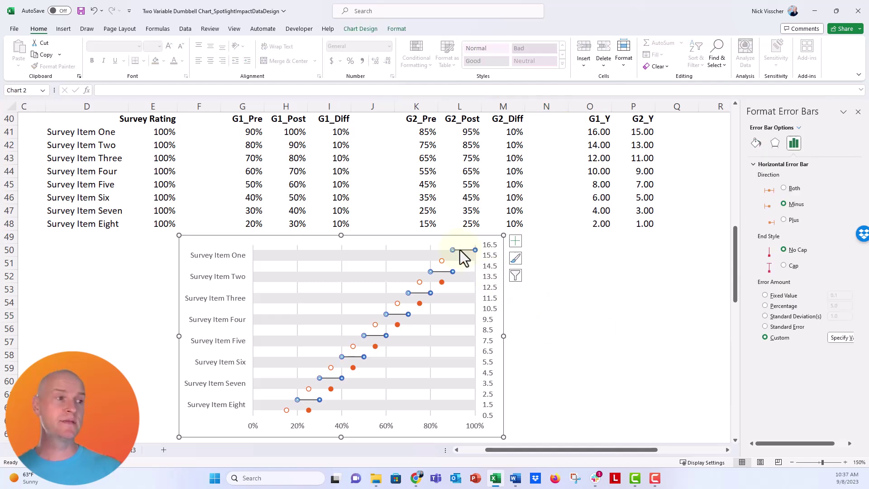
{"action": "left_click", "coordinate": [291, 132]}
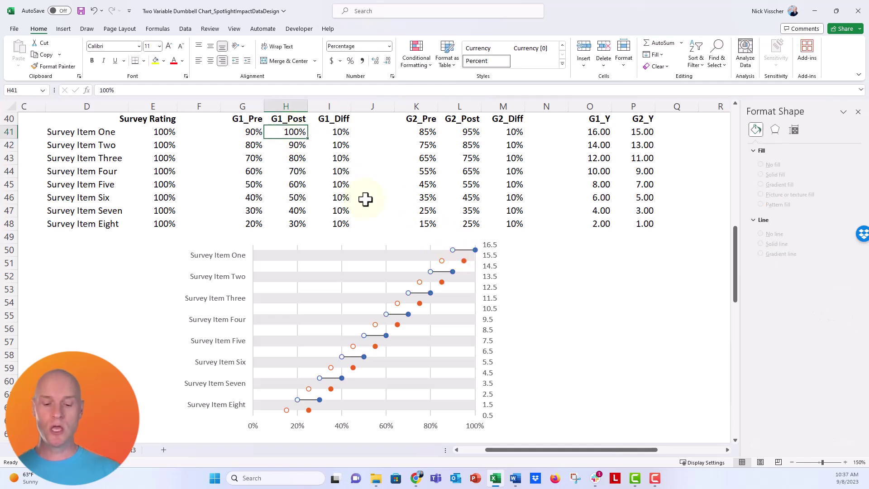
{"action": "type", "text": "20"}
{"action": "key", "text": "Return"}
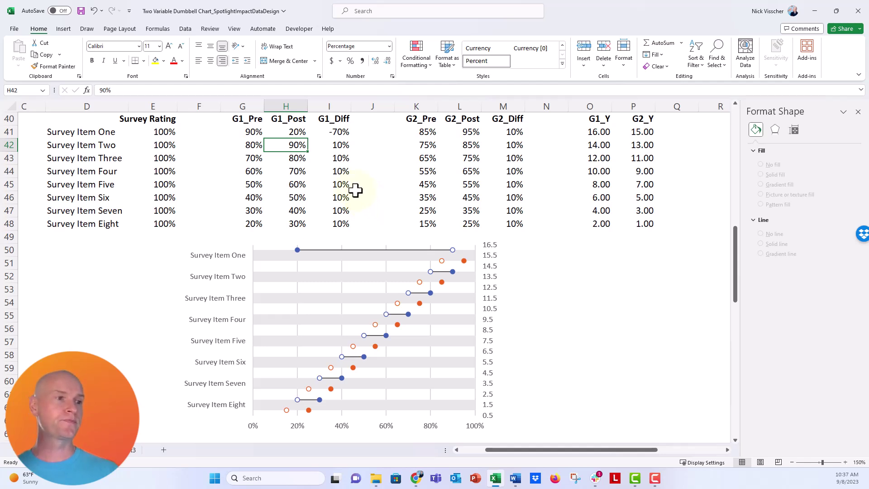
{"action": "left_click", "coordinate": [286, 129]}
{"action": "type", "text": "100"}
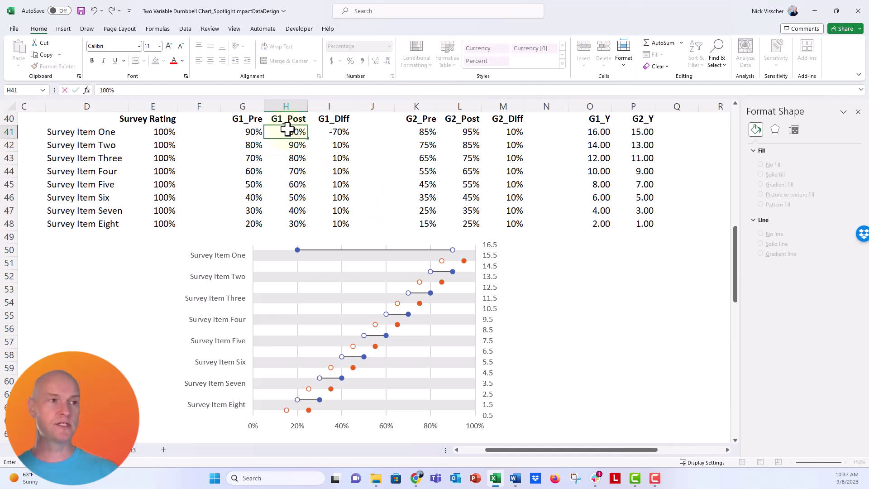
{"action": "key", "text": "Return"}
Step: Add error bars to G2_Post, delete the vertical ones, and set horizontal to Minus, No Cap
{"action": "left_click", "coordinate": [464, 261]}
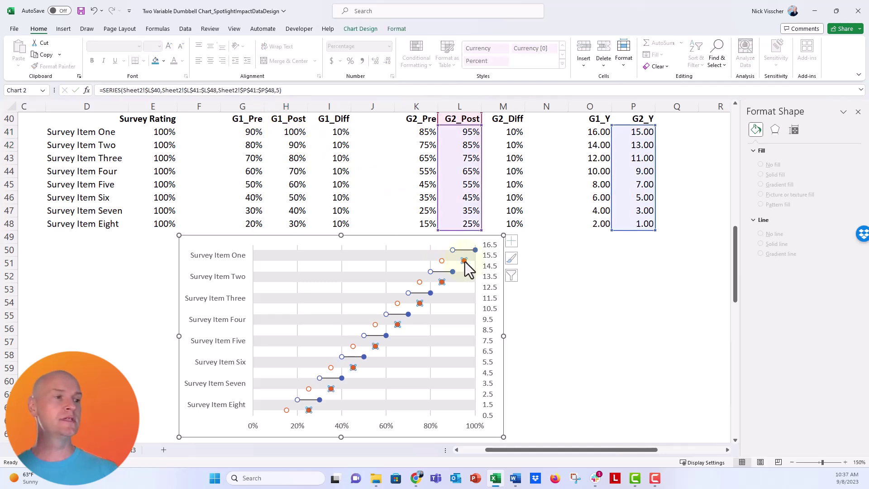
{"action": "left_click", "coordinate": [515, 241]}
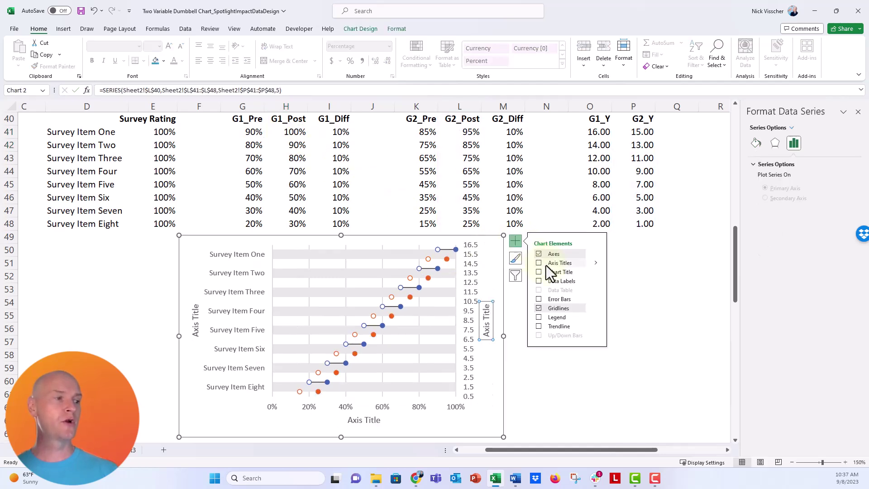
{"action": "left_click", "coordinate": [538, 298]}
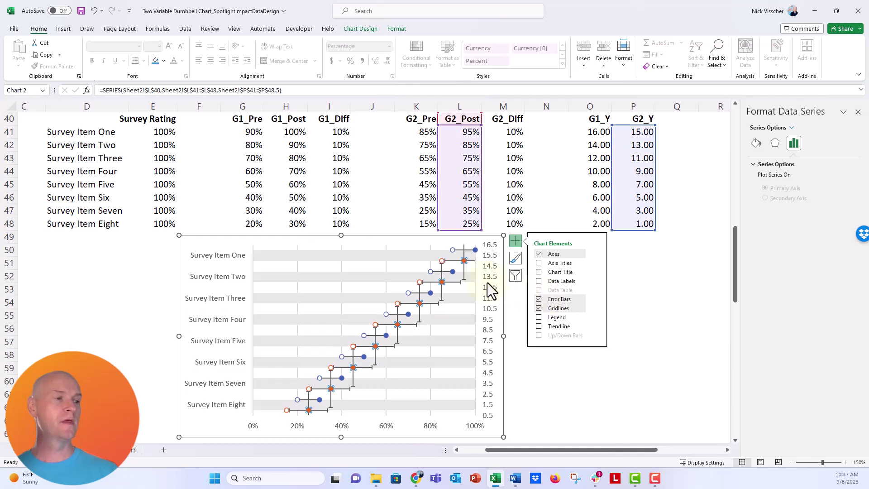
{"action": "left_click", "coordinate": [462, 275]}
{"action": "key", "text": "Delete"}
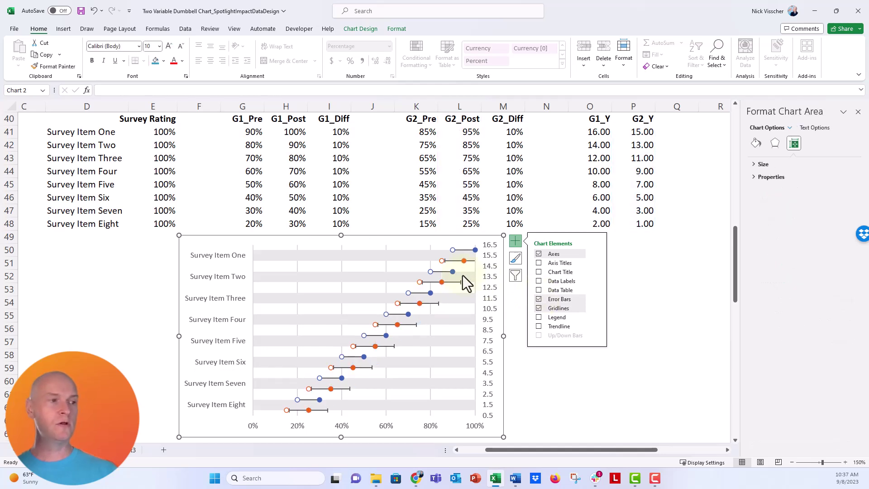
{"action": "left_click", "coordinate": [427, 282]}
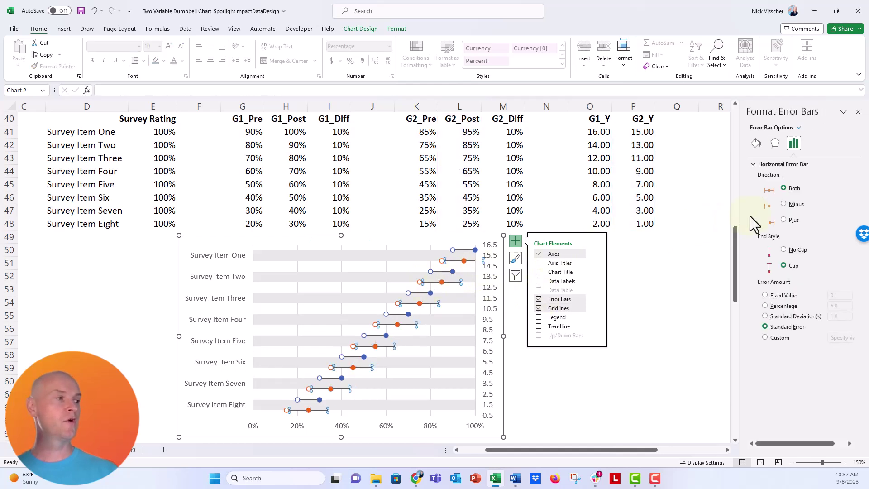
{"action": "left_click", "coordinate": [796, 205]}
{"action": "left_click", "coordinate": [796, 251]}
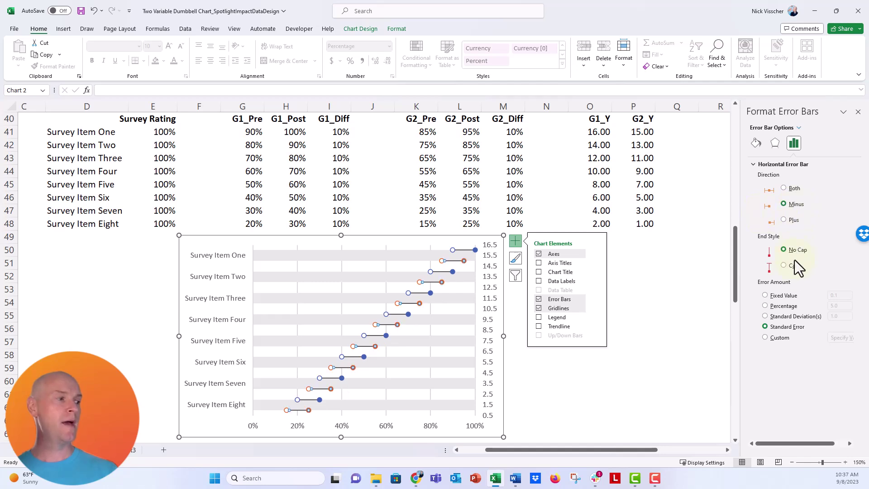
Step: Size the G2 error bars with custom positive and negative values from M41:M48
{"action": "left_click", "coordinate": [778, 334]}
{"action": "left_click", "coordinate": [839, 338]}
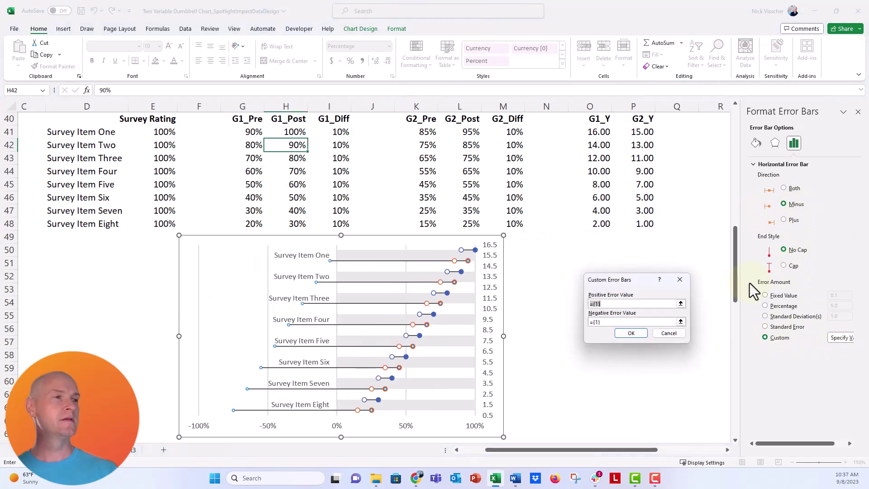
{"action": "left_click_drag", "start_coordinate": [525, 134], "coordinate": [519, 225]}
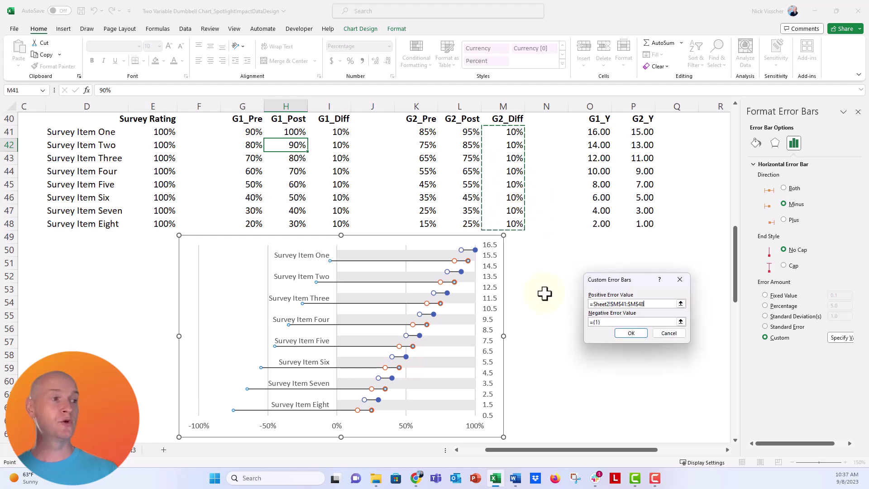
{"action": "left_click", "coordinate": [679, 321]}
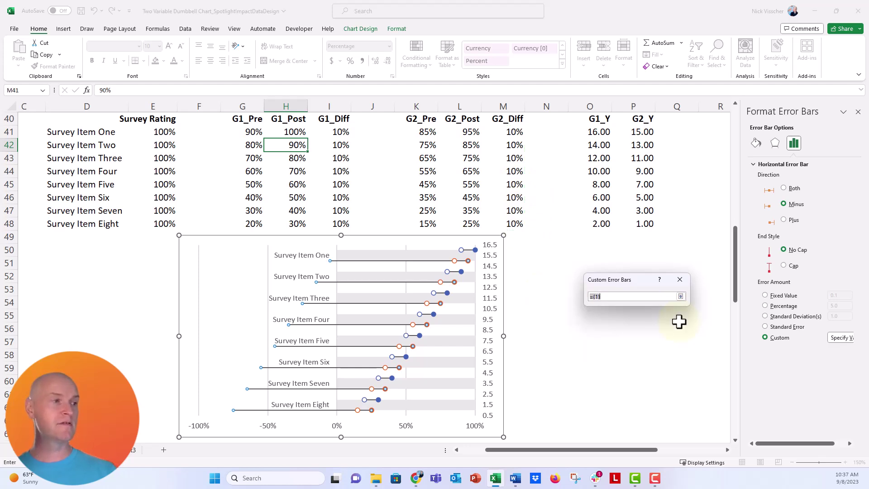
{"action": "left_click_drag", "start_coordinate": [510, 132], "coordinate": [503, 227]}
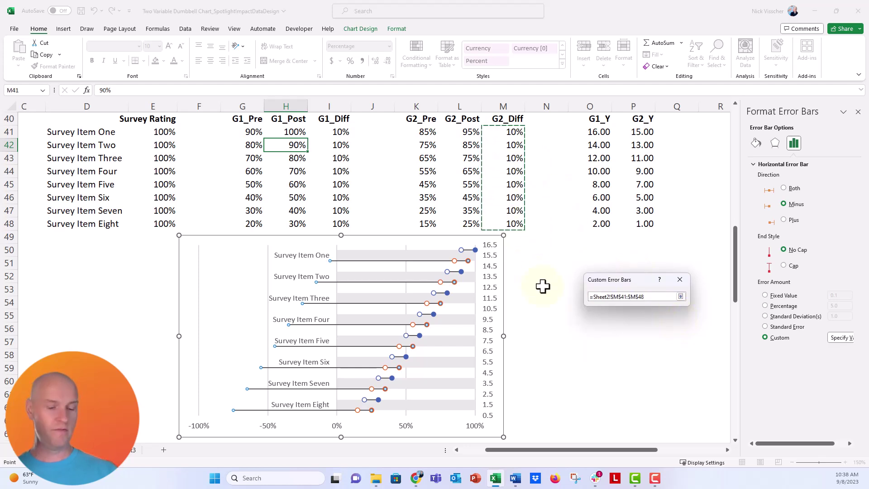
{"action": "key", "text": "Return"}
{"action": "left_click", "coordinate": [629, 332]}
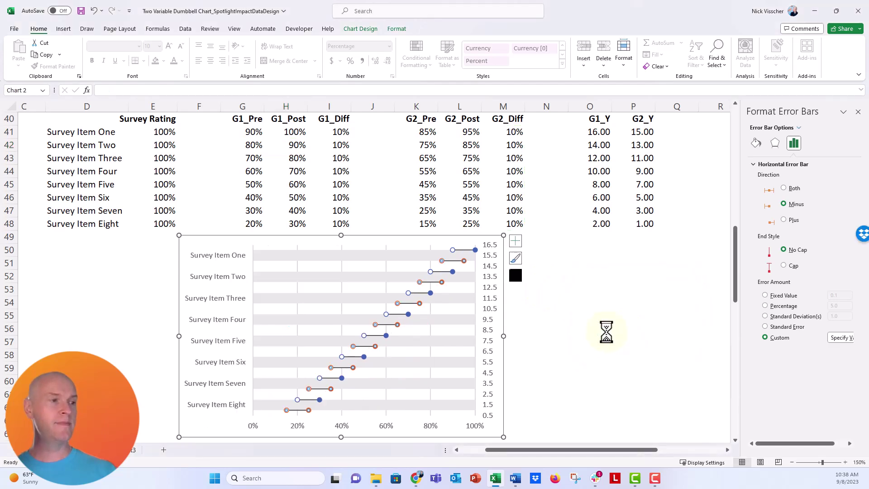
{"action": "left_click", "coordinate": [580, 331]}
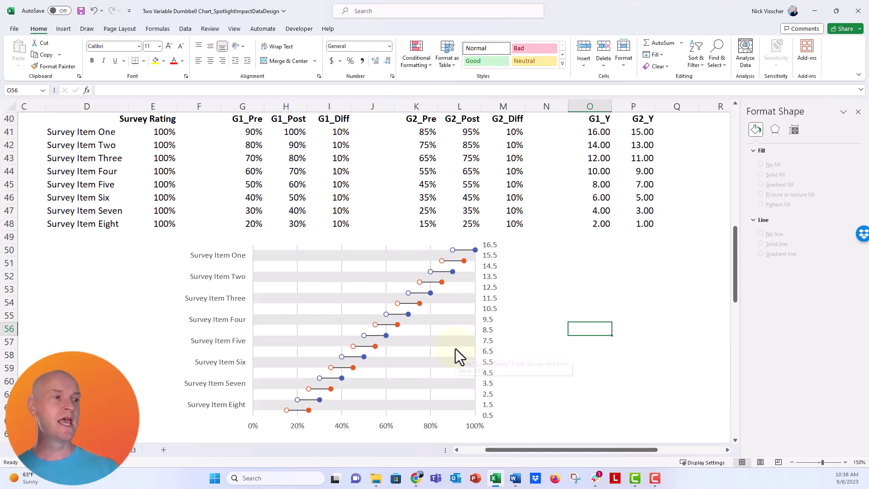
Step: Shrink the right-hand axis numbers to font size 3 and color them white
{"action": "left_click", "coordinate": [490, 256]}
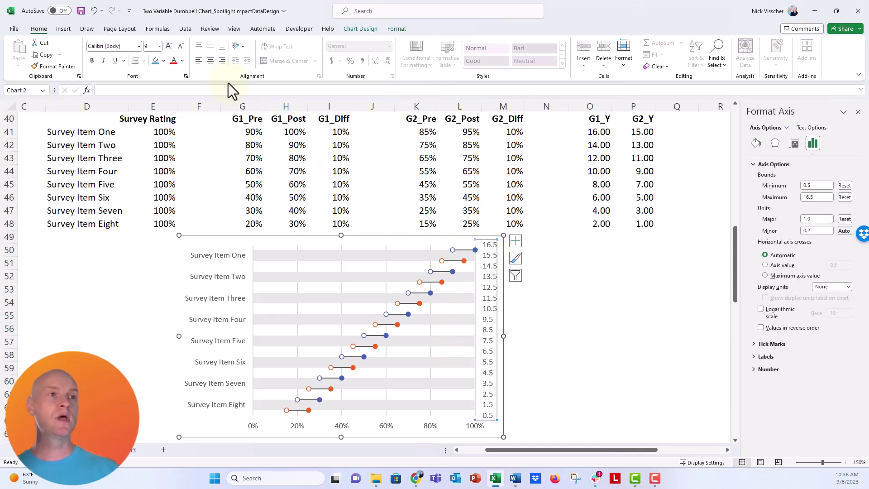
{"action": "left_click", "coordinate": [179, 47]}
{"action": "left_click", "coordinate": [180, 46]}
{"action": "left_click", "coordinate": [181, 47]}
{"action": "left_click", "coordinate": [180, 46]}
{"action": "left_click", "coordinate": [180, 47]}
{"action": "left_click", "coordinate": [180, 46]}
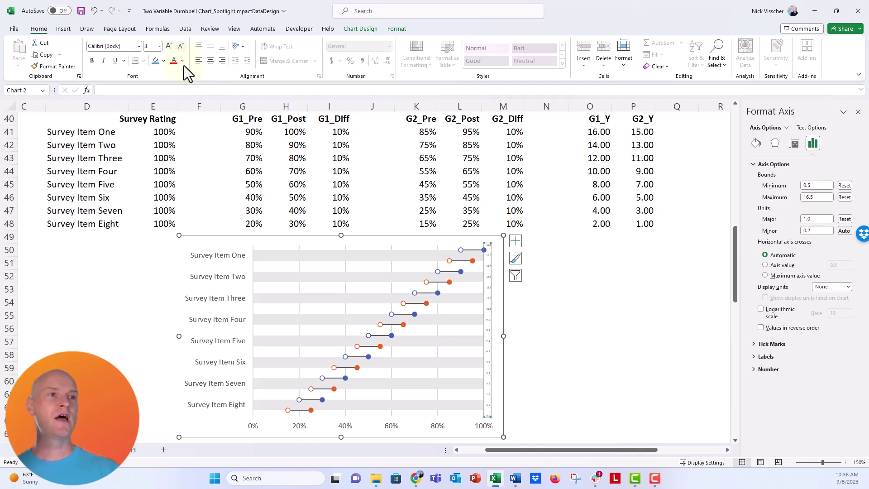
{"action": "left_click", "coordinate": [183, 61]}
{"action": "left_click", "coordinate": [173, 97]}
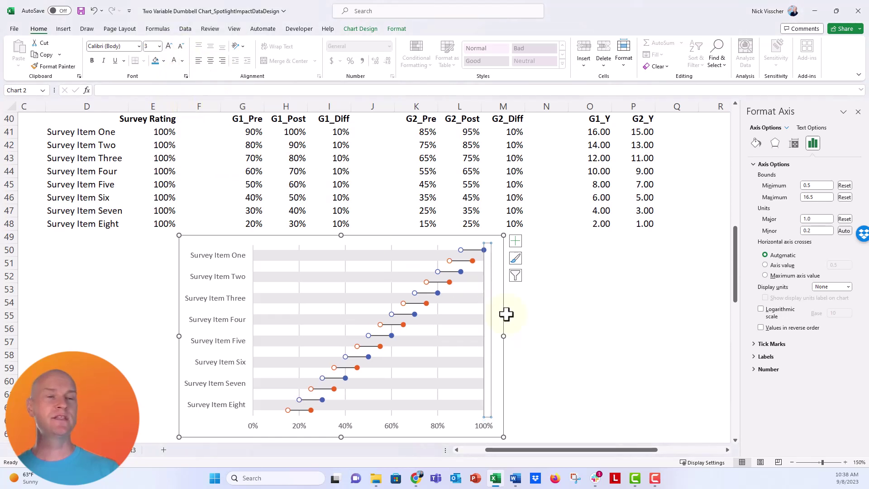
{"action": "left_click", "coordinate": [547, 341]}
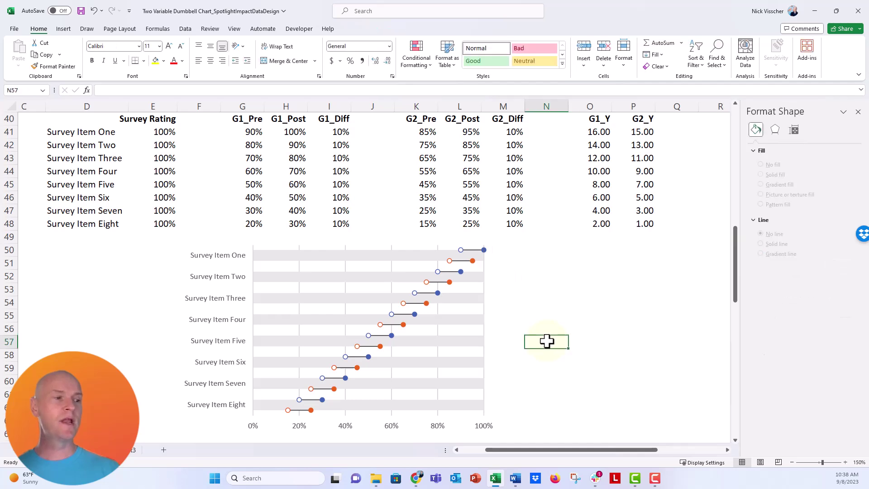
{"action": "left_click", "coordinate": [844, 462]}
{"action": "left_click", "coordinate": [844, 462]}
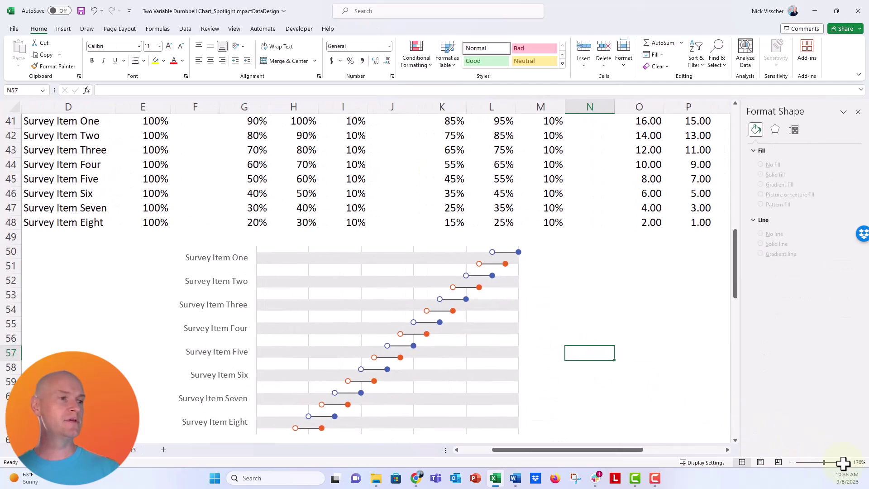
Step: Add a data label above Survey Item One's hollow dot reading 'Pre'
{"action": "left_click", "coordinate": [492, 210]}
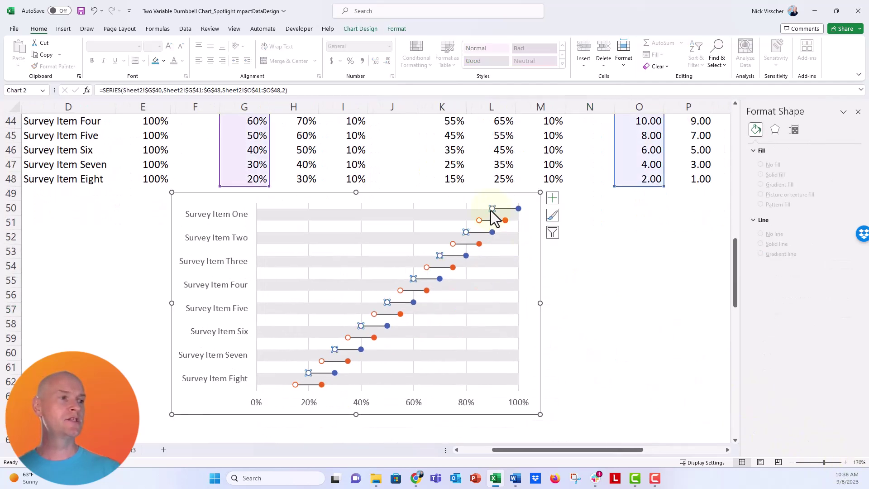
{"action": "left_click", "coordinate": [492, 209]}
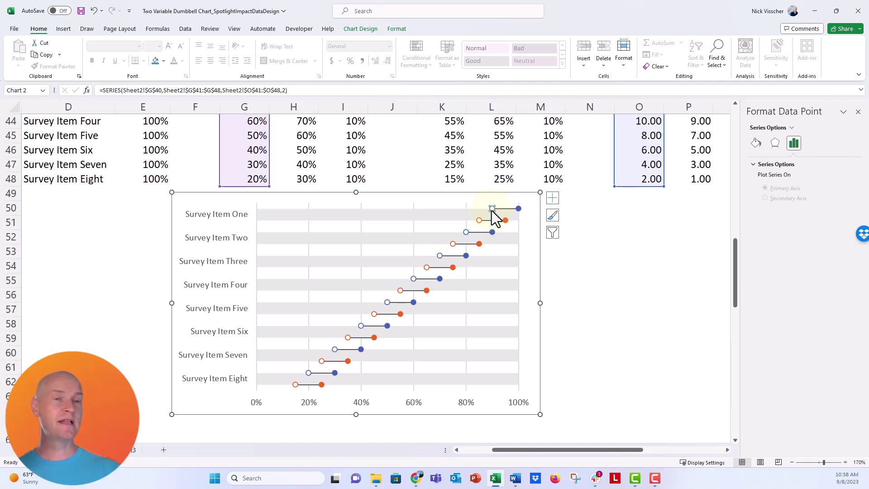
{"action": "right_click", "coordinate": [491, 211]}
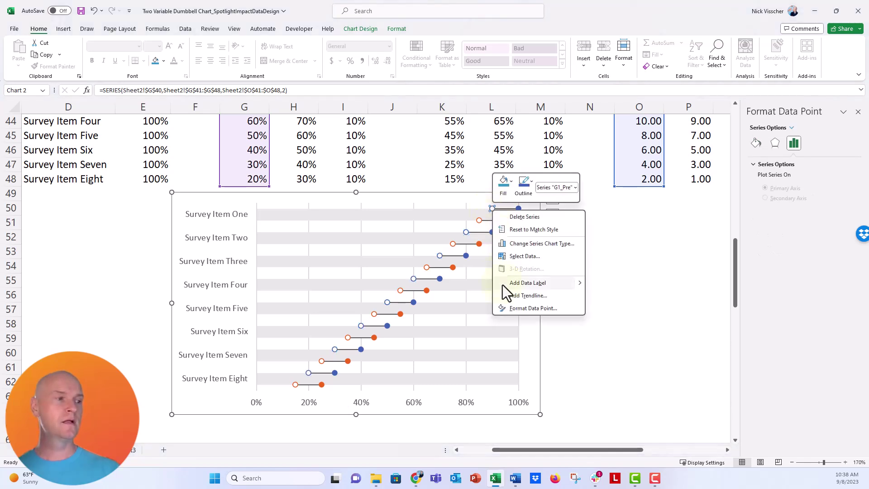
{"action": "left_click", "coordinate": [503, 284]}
{"action": "left_click", "coordinate": [510, 209]}
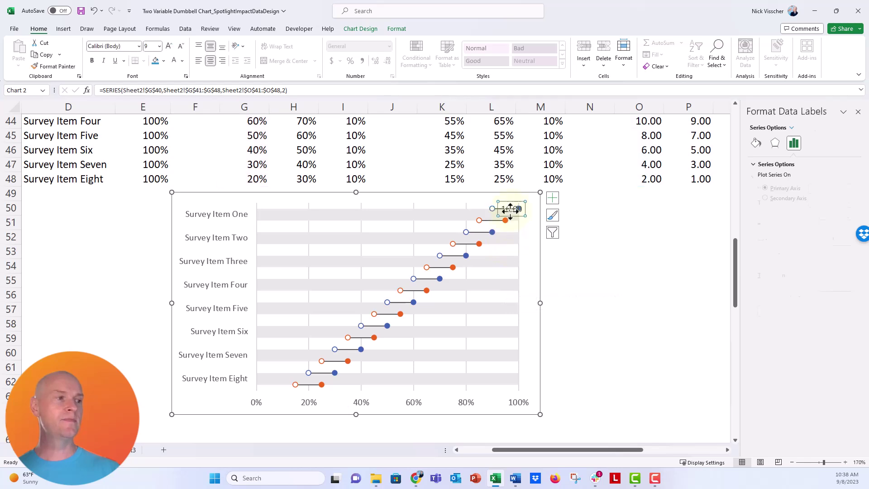
{"action": "left_click", "coordinate": [510, 209]}
{"action": "left_click", "coordinate": [812, 144]}
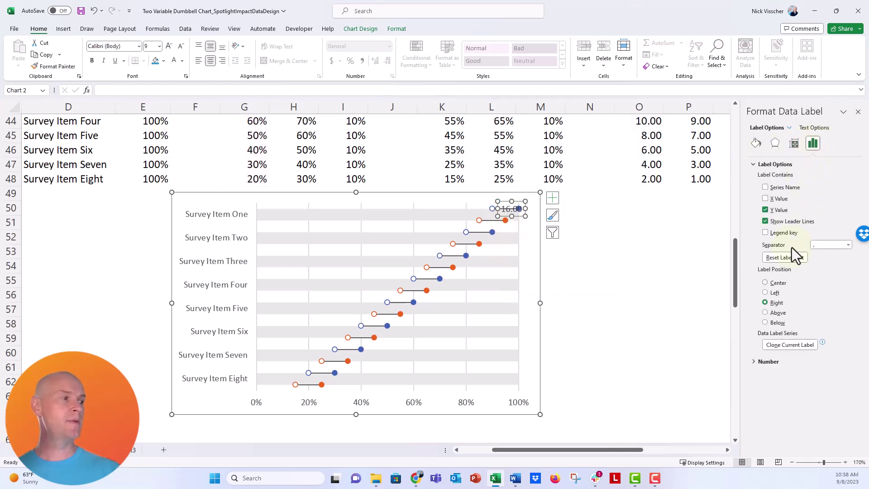
{"action": "left_click", "coordinate": [772, 312]}
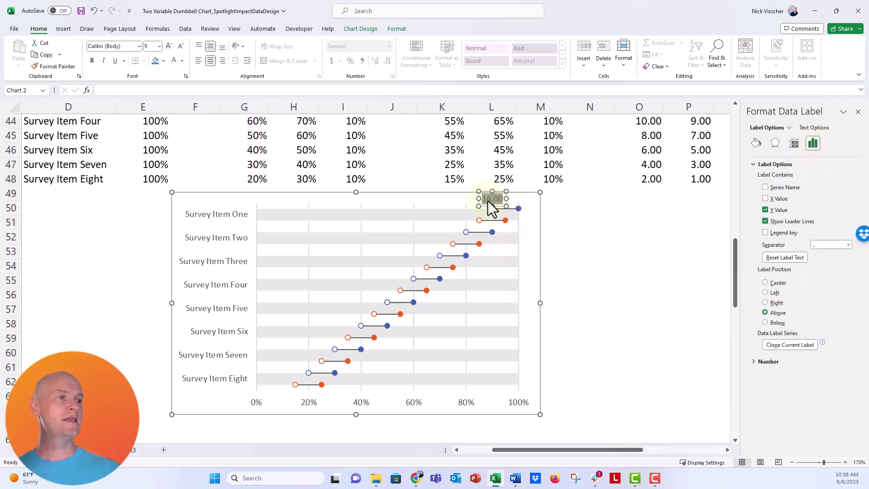
{"action": "type", "text": "Pre"}
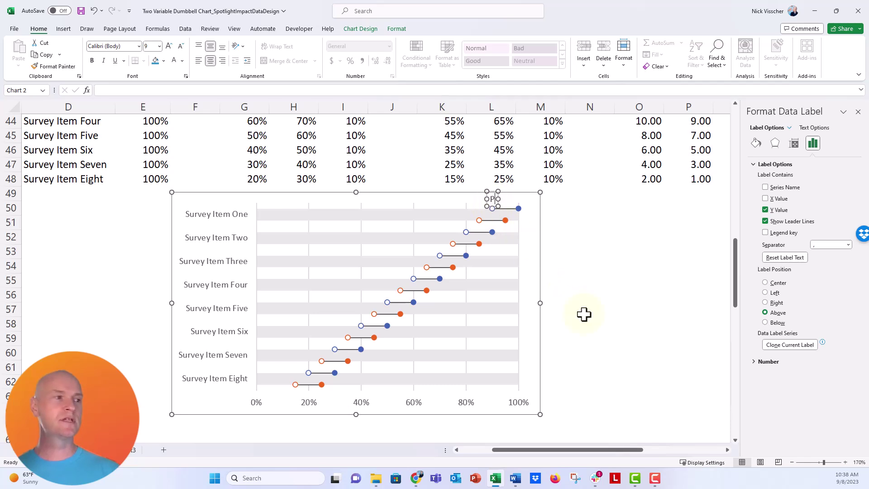
{"action": "left_click", "coordinate": [583, 314]}
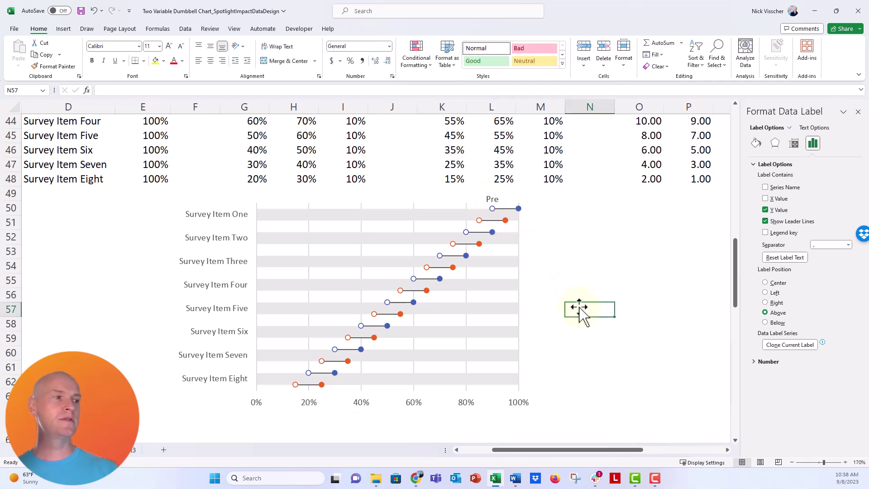
Step: Add a data label above Survey Item One's filled dot reading 'Post'
{"action": "left_click", "coordinate": [517, 209]}
{"action": "left_click", "coordinate": [518, 208]}
{"action": "right_click", "coordinate": [518, 209]}
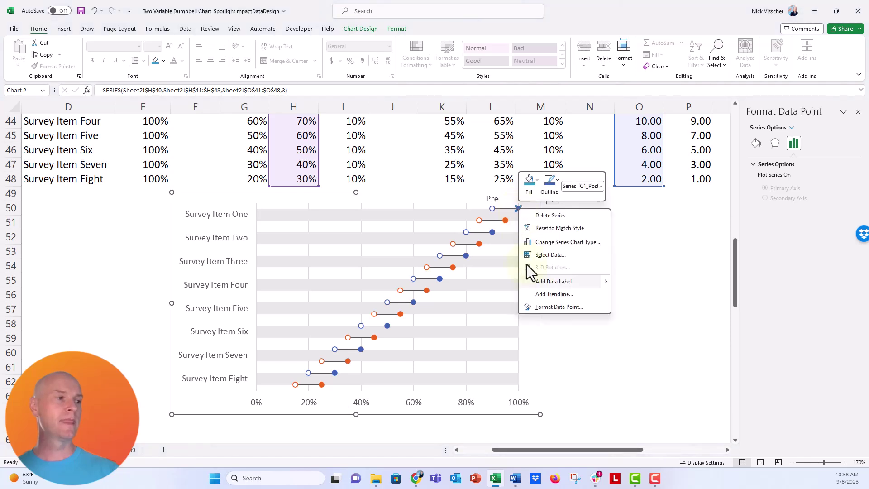
{"action": "left_click", "coordinate": [529, 282]}
{"action": "left_click", "coordinate": [527, 209]}
{"action": "left_click", "coordinate": [528, 209]}
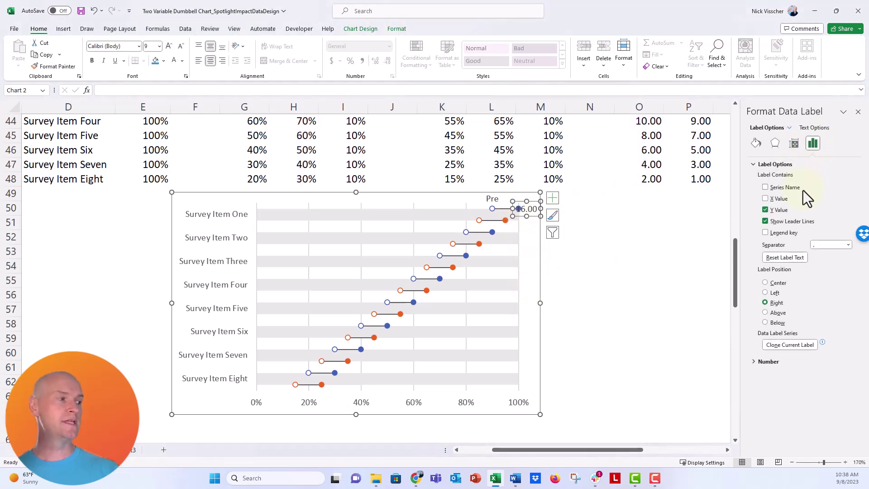
{"action": "left_click", "coordinate": [770, 312]}
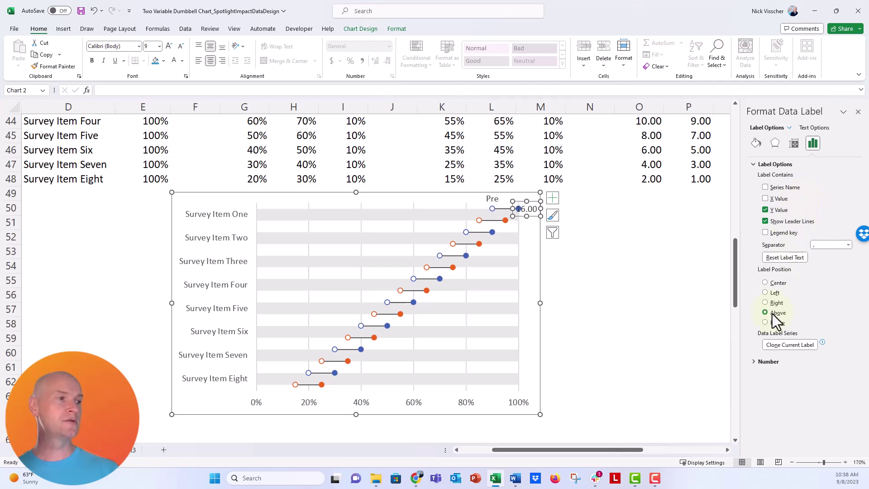
{"action": "double_click", "coordinate": [520, 200]}
{"action": "type", "text": "Post"}
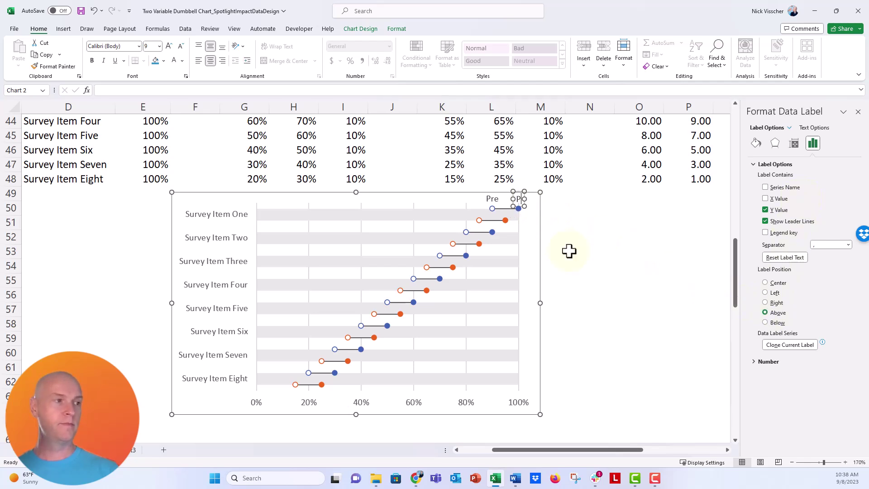
{"action": "left_click", "coordinate": [591, 292]}
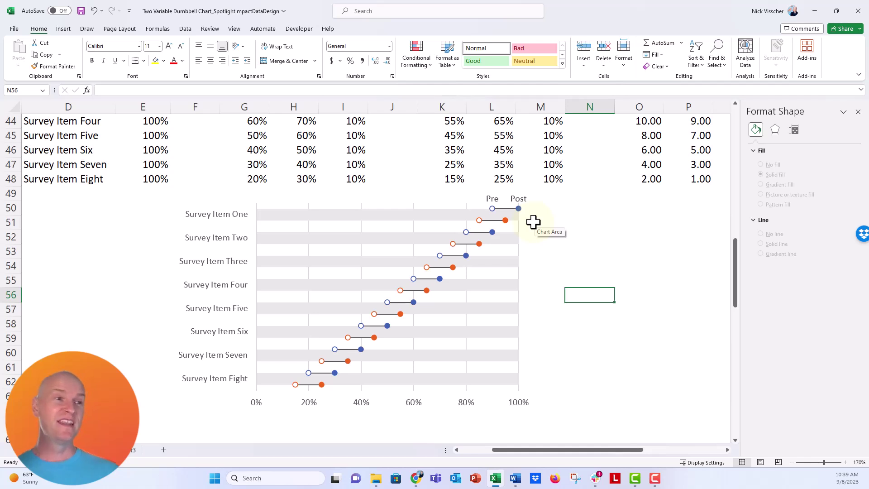
{"action": "scroll", "coordinate": [101, 275], "scroll_direction": "down", "scroll_amount": 1}
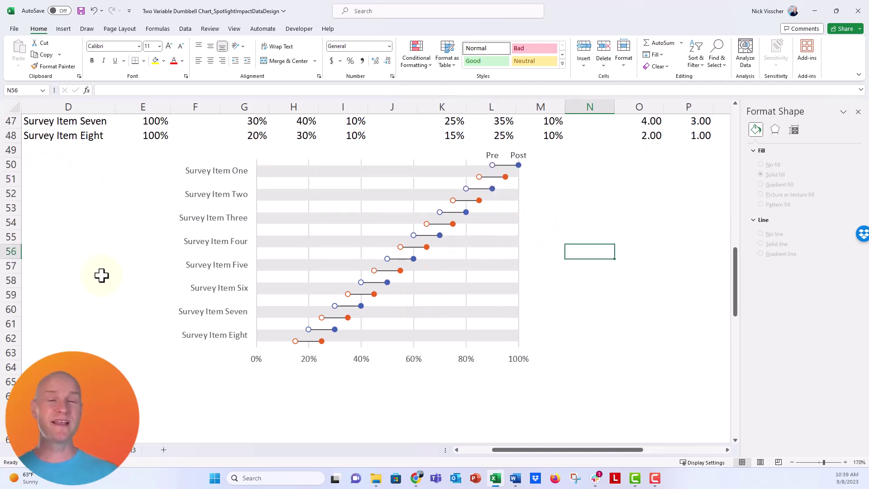